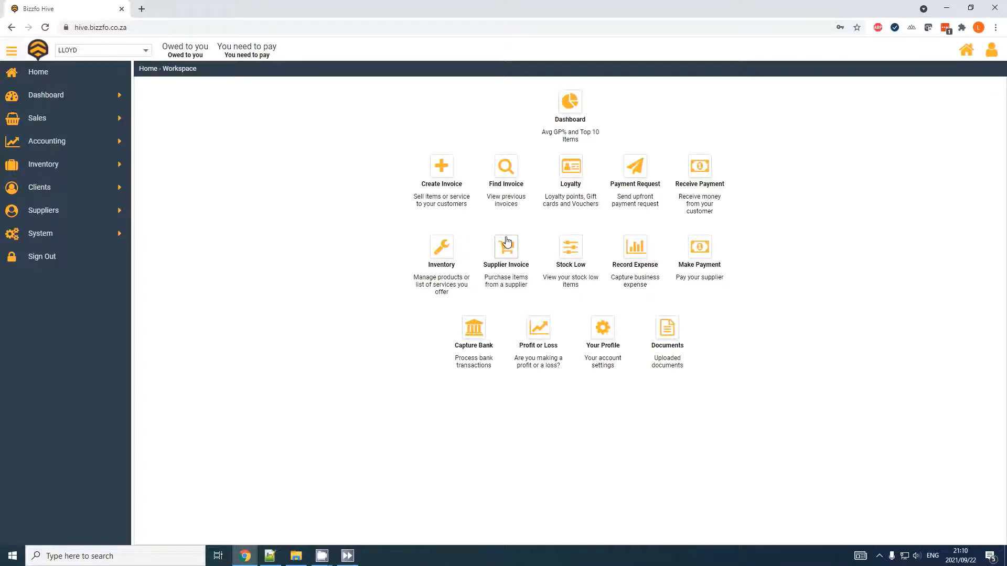
Open inventory management and filter the listed items to the My Factory warehouse.
left_click(119, 121)
left_click(121, 251)
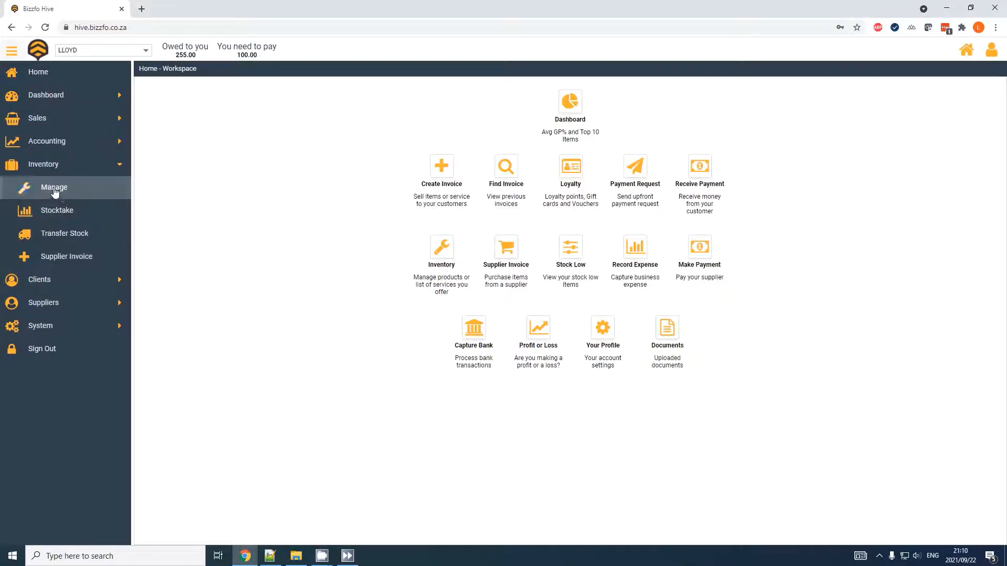
left_click(54, 193)
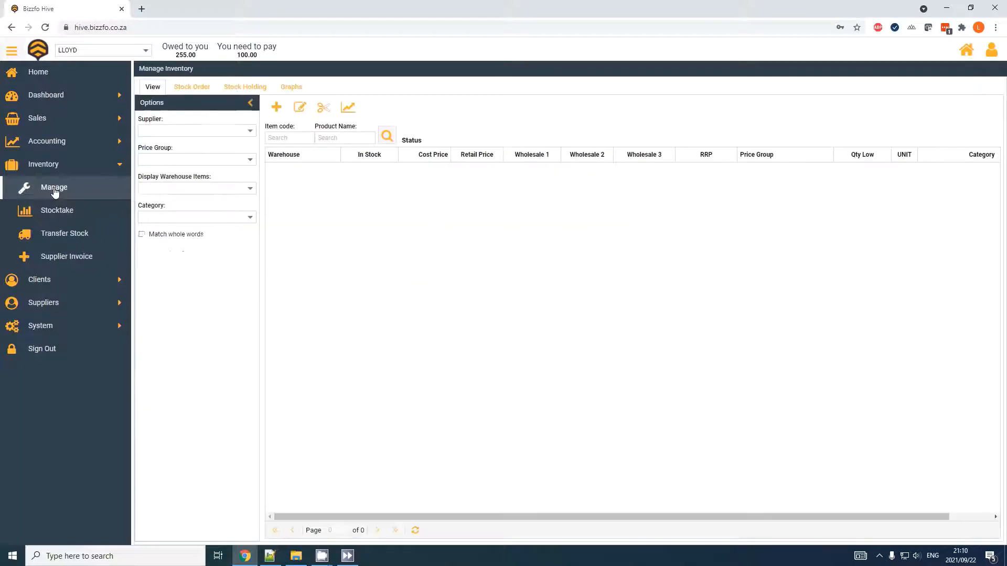
left_click(250, 161)
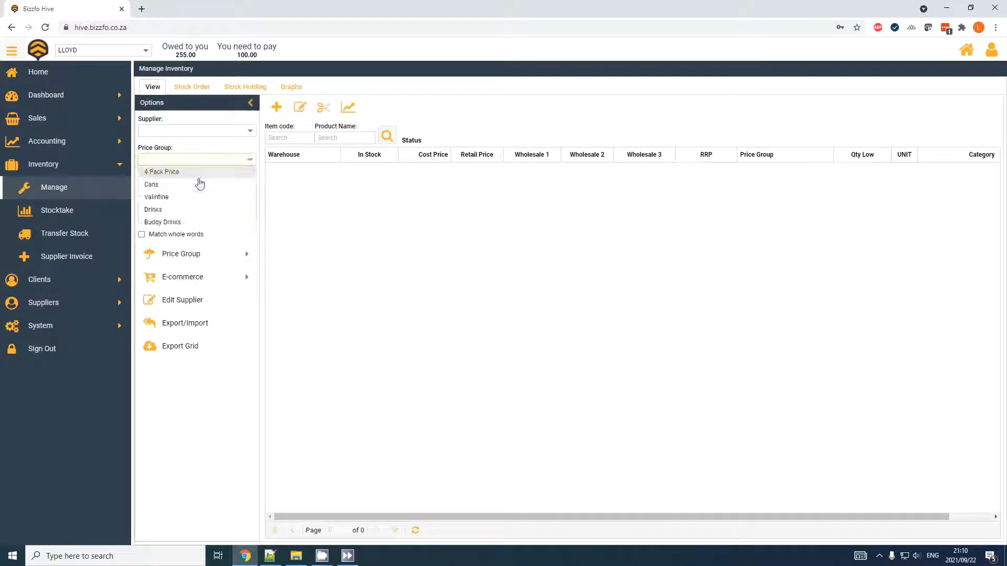
left_click(295, 179)
left_click(250, 188)
left_click(179, 213)
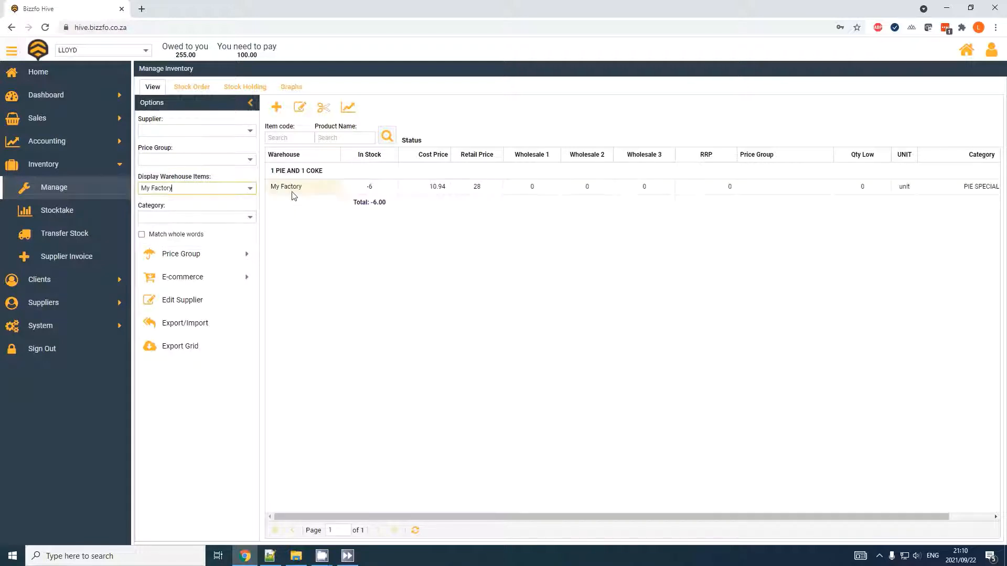
Open the 1 PIE AND 1 COKE item for editing and review its quantity and codes, name and supplier details.
left_click(421, 187)
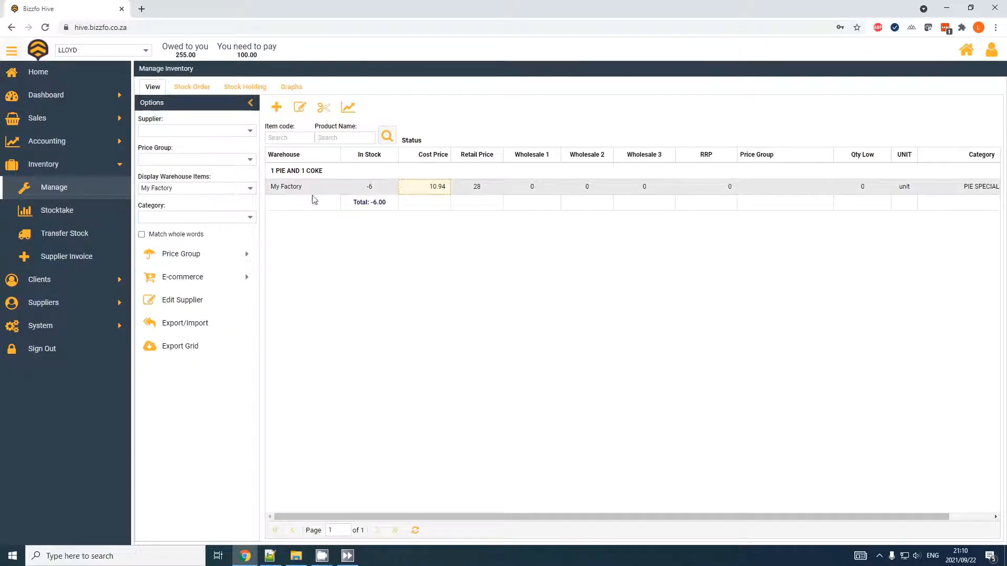
left_click(251, 132)
left_click(250, 132)
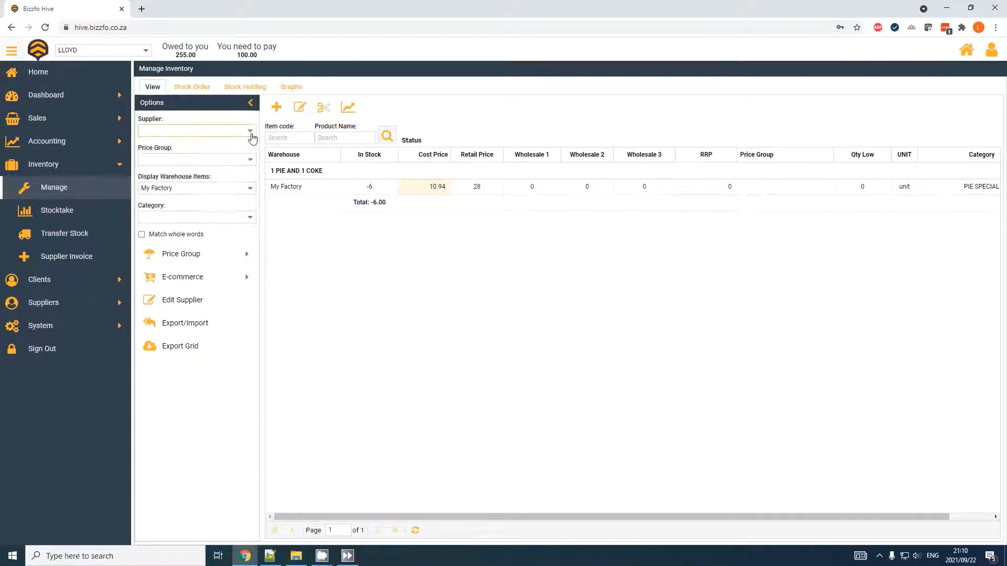
left_click(388, 187)
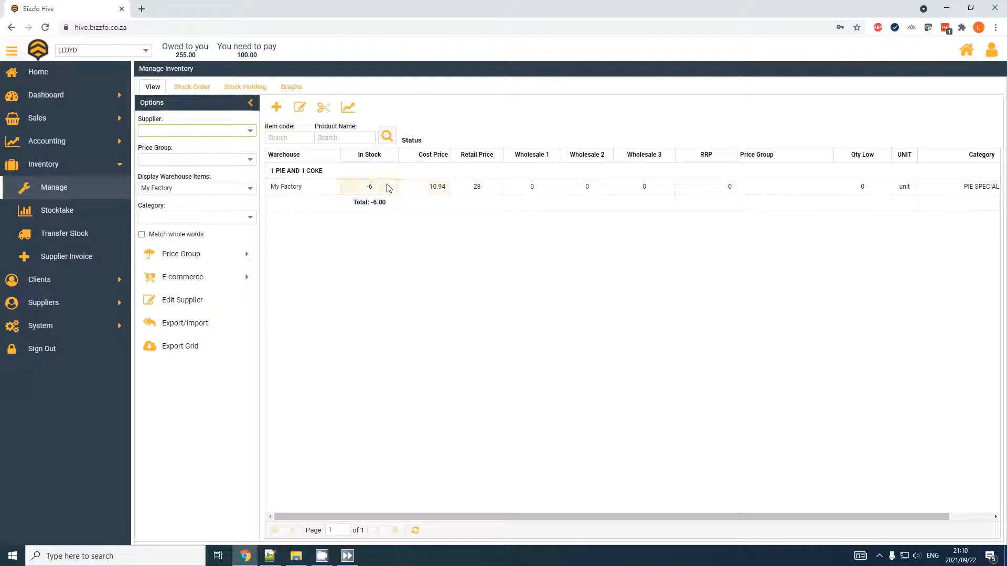
left_click(299, 109)
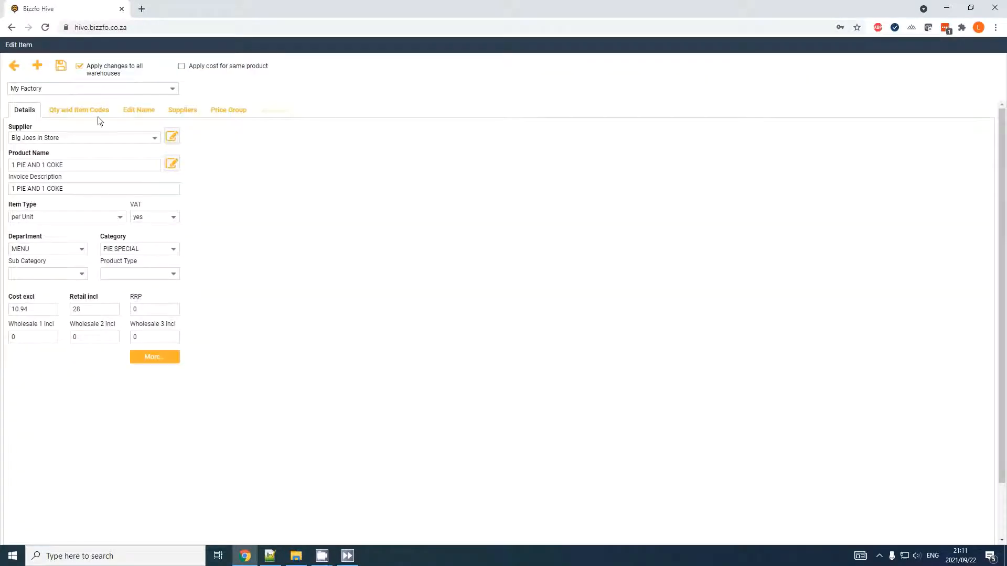
left_click(79, 112)
left_click(139, 110)
left_click(182, 109)
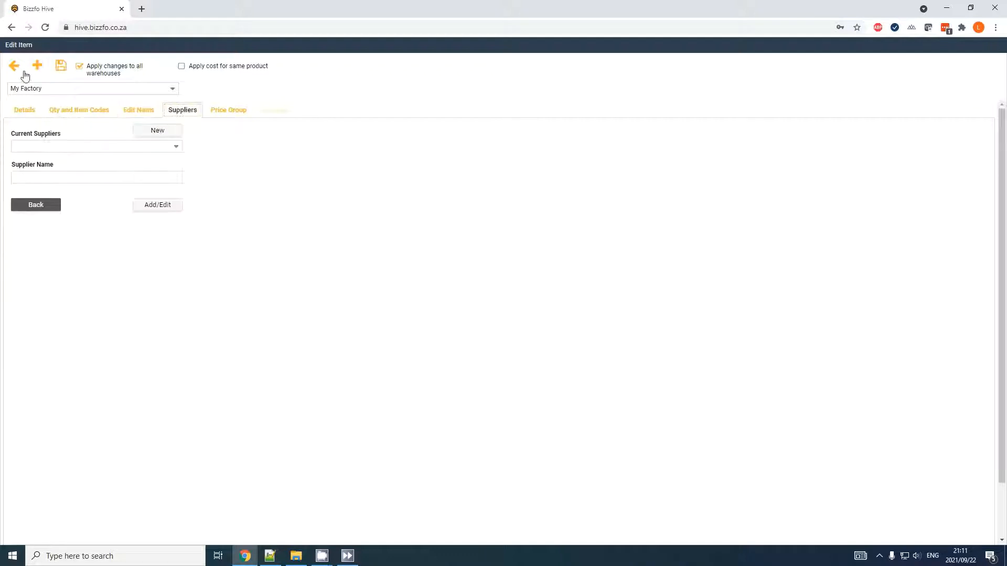
left_click(15, 65)
Open the supplier invoice capture form from the home workspace and collapse the side navigation.
left_click(38, 72)
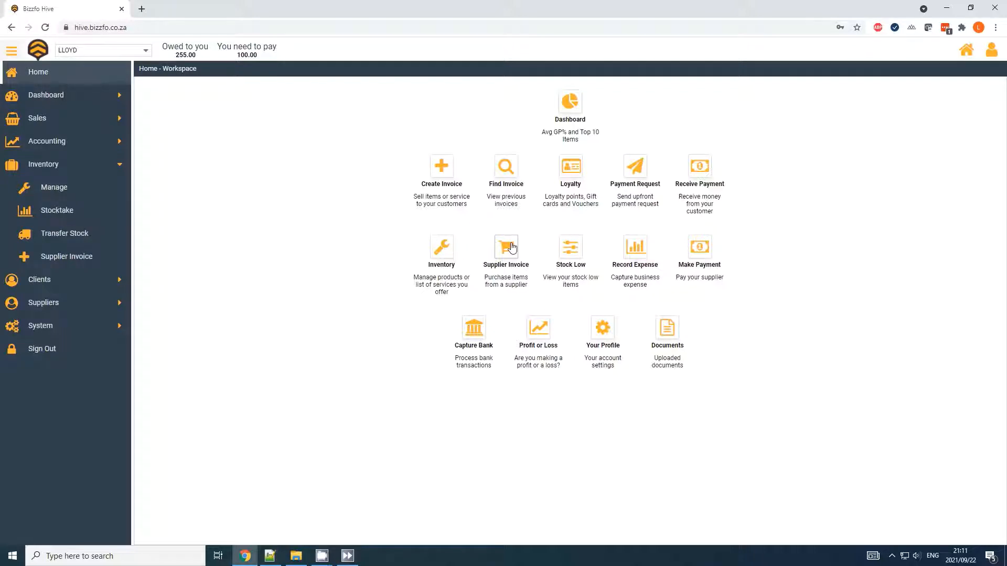
left_click(506, 247)
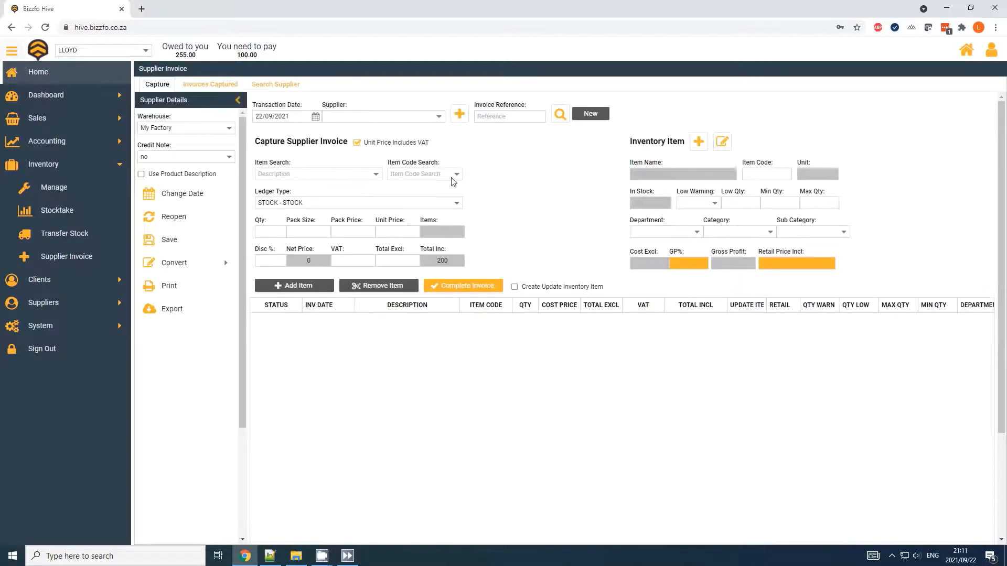
left_click(11, 51)
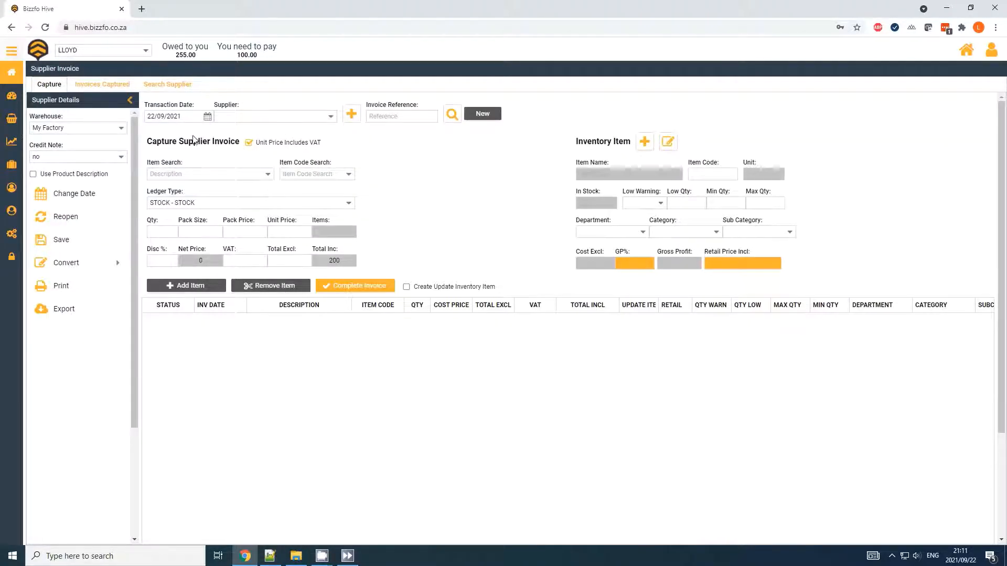
left_click_drag(228, 136, 239, 144)
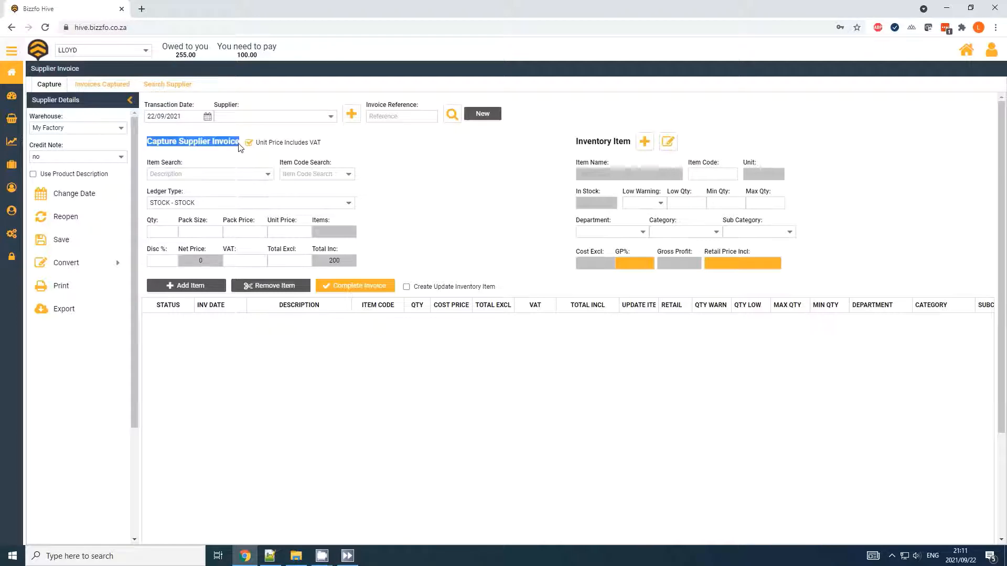
left_click(240, 145)
left_click_drag(578, 141, 631, 141)
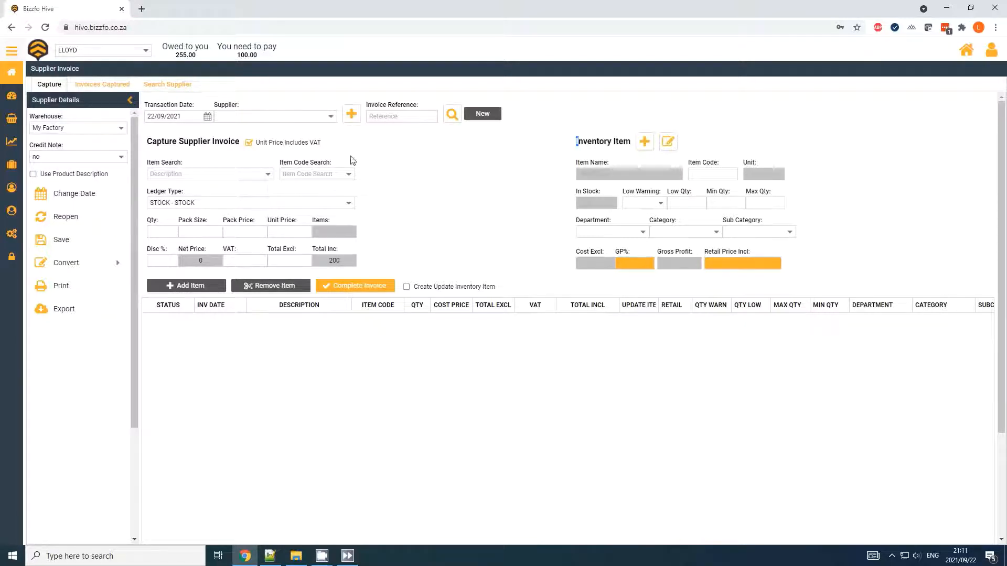
left_click_drag(148, 142, 208, 142)
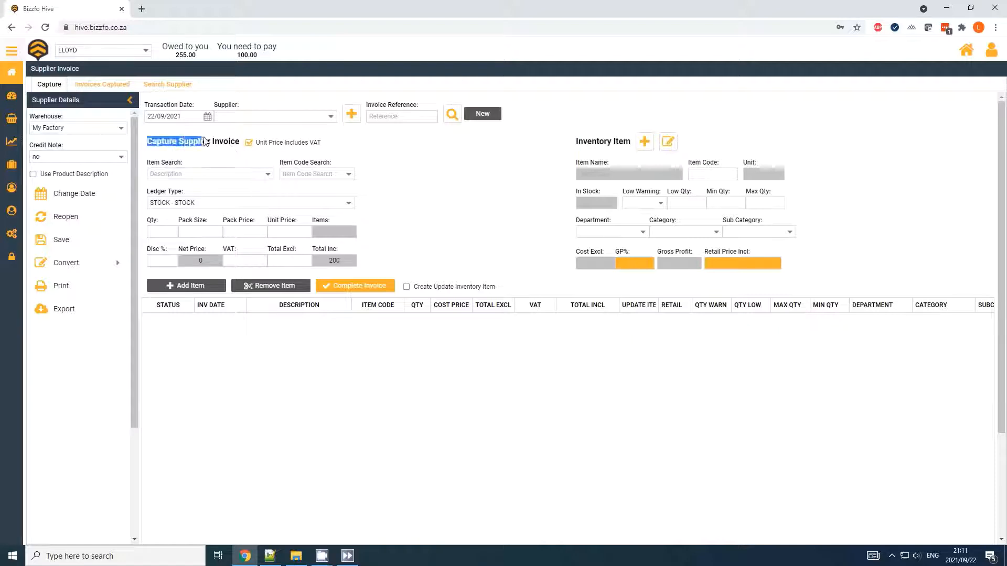
left_click(390, 147)
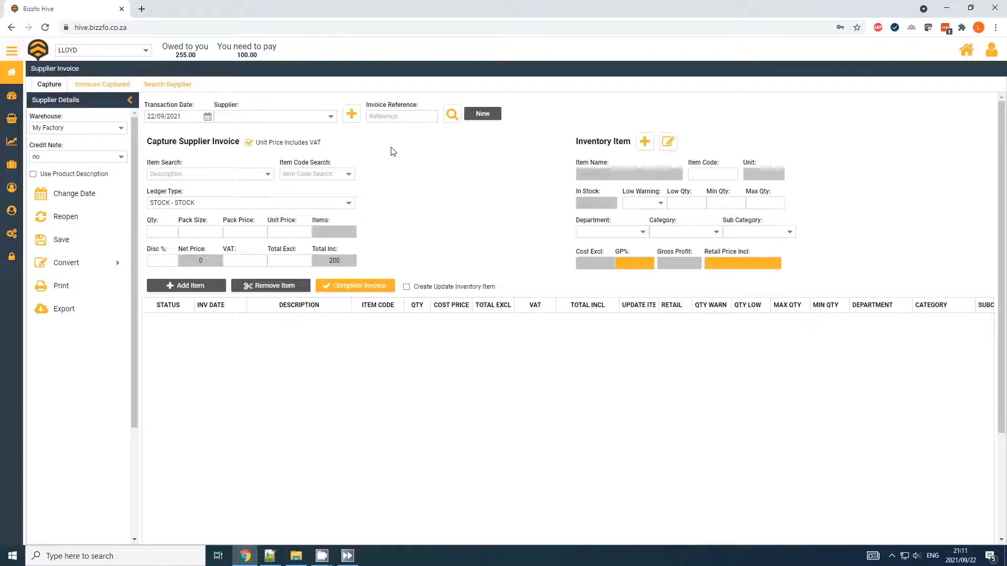
Add a new supplier named Checkers to the system and return to the supplier invoice.
left_click(331, 118)
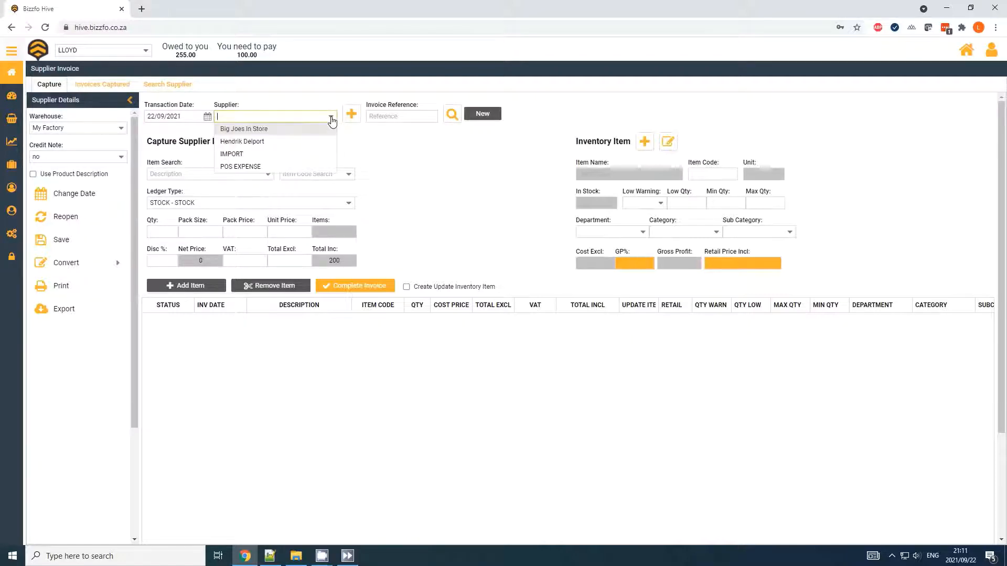
left_click(332, 119)
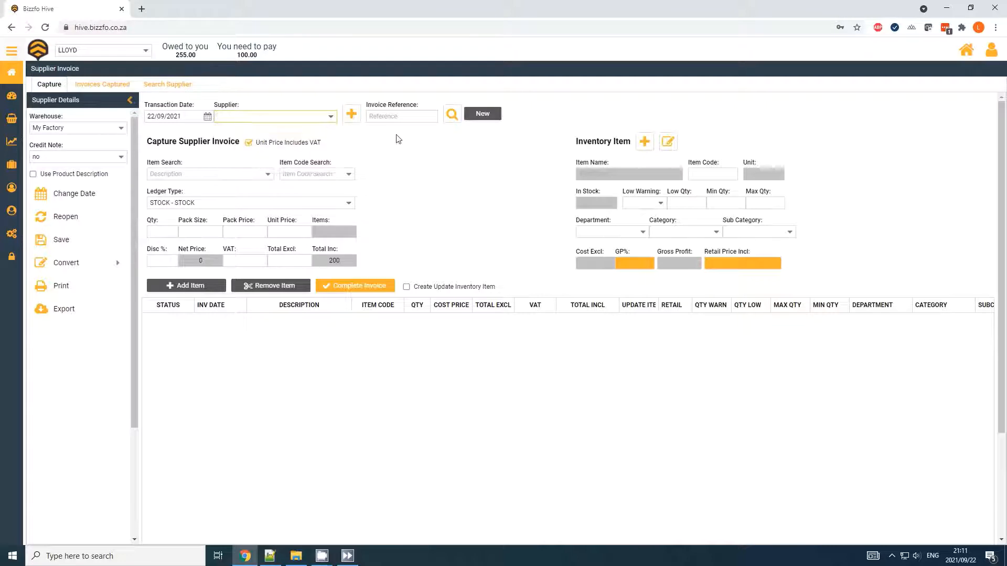
left_click(353, 115)
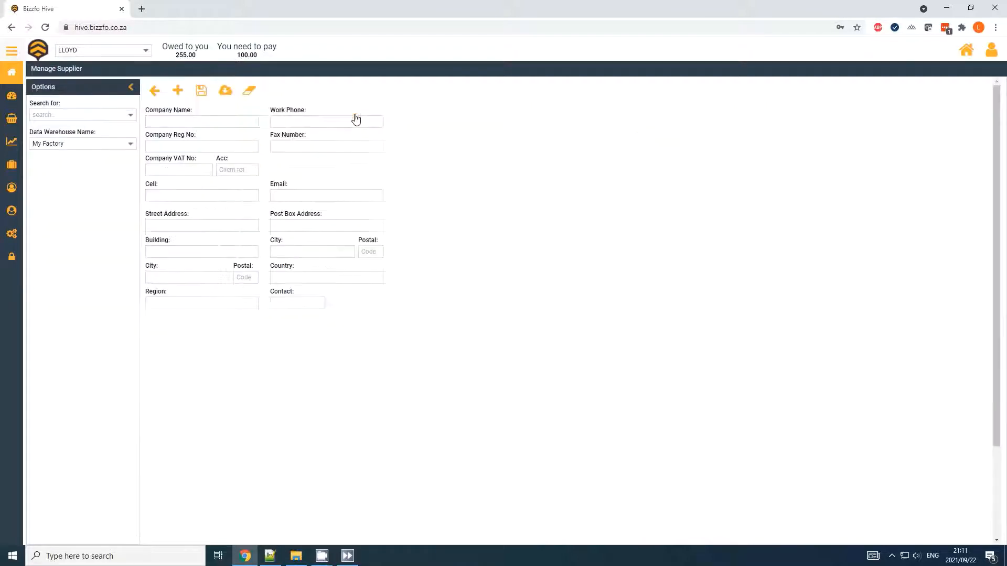
left_click(188, 120)
left_click(204, 92)
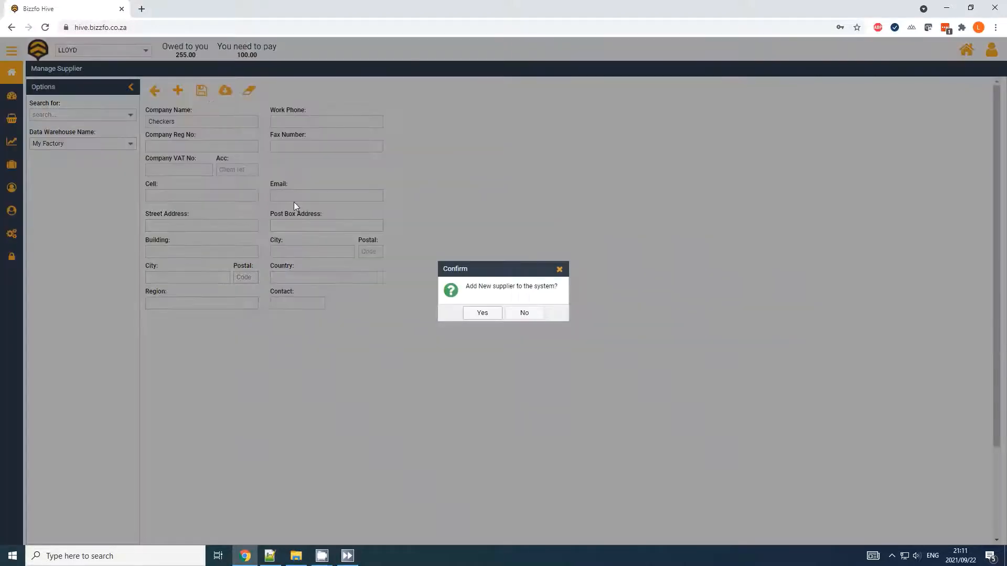
left_click(500, 314)
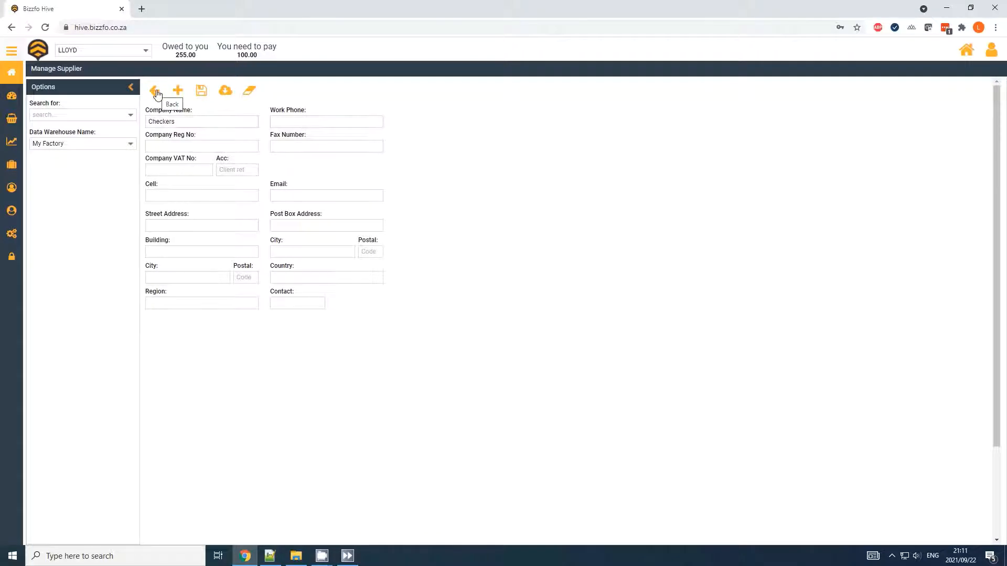
left_click(156, 92)
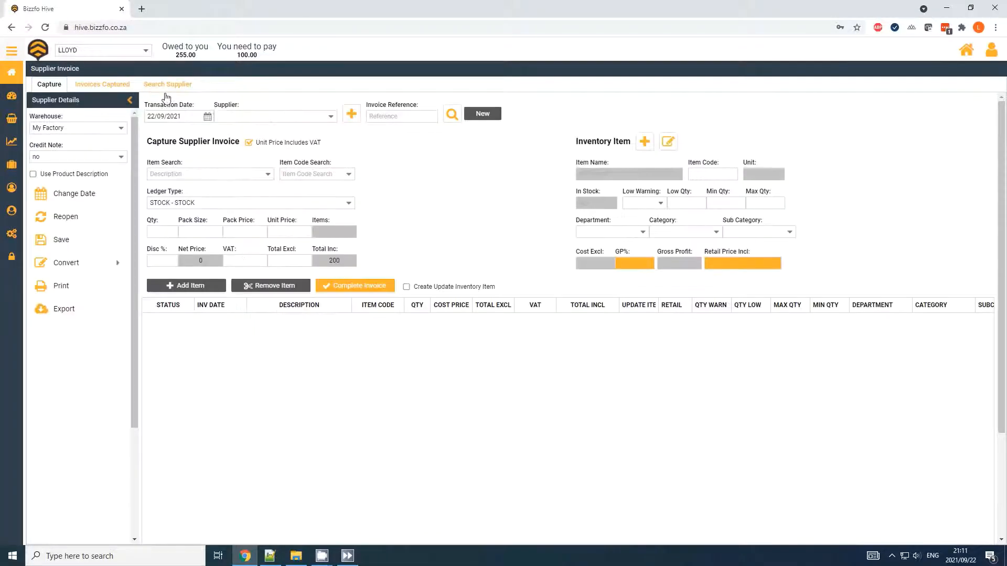
Select Checkers as the invoice supplier with reference Che123456, and set unit prices to exclude VAT.
left_click(332, 120)
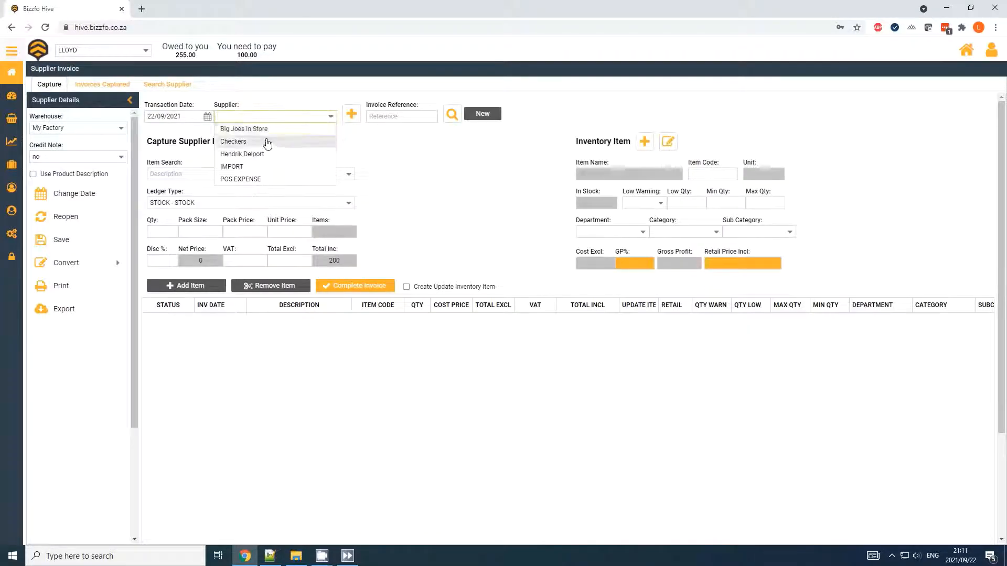
left_click(266, 139)
left_click(433, 119)
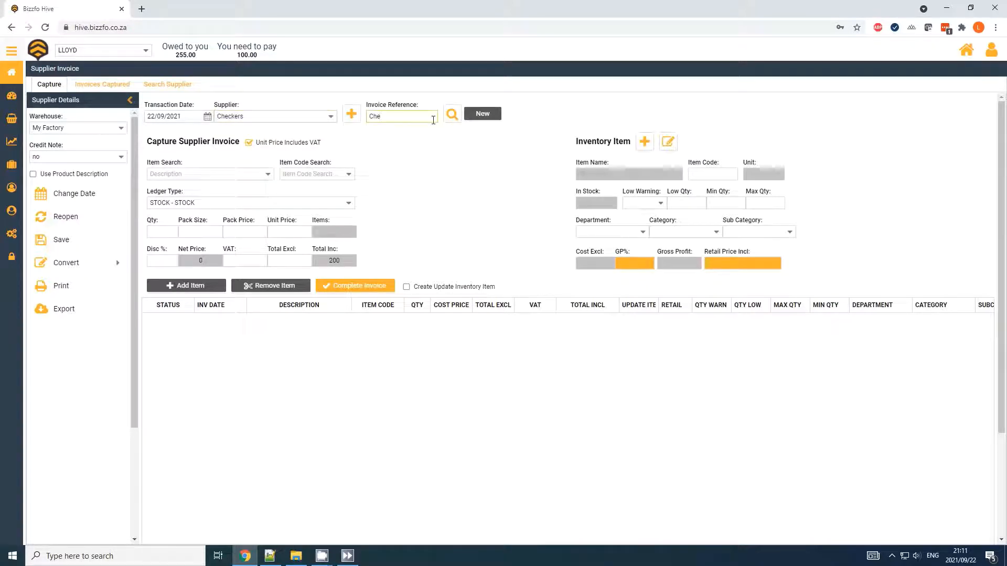
double_click(407, 120)
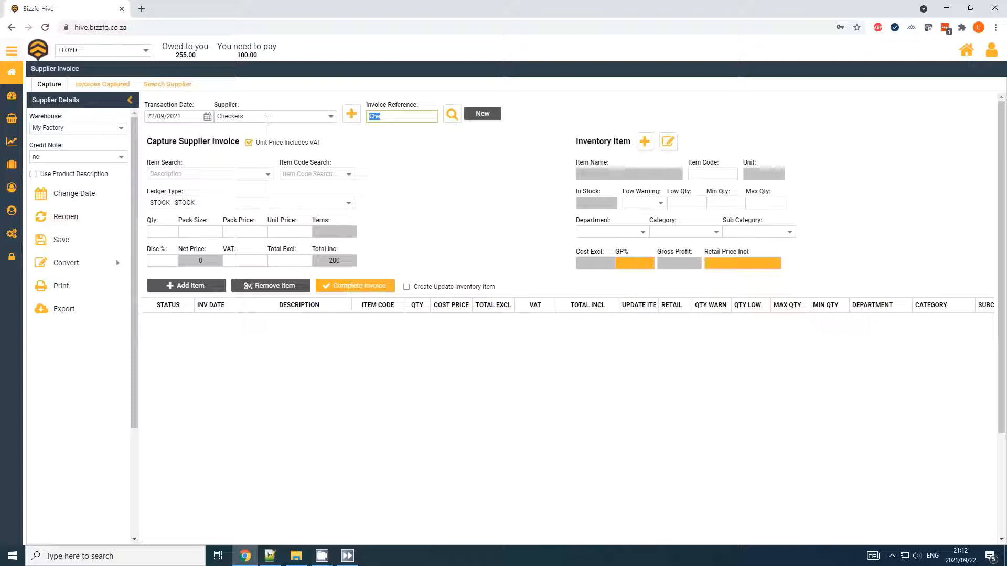
left_click(386, 116)
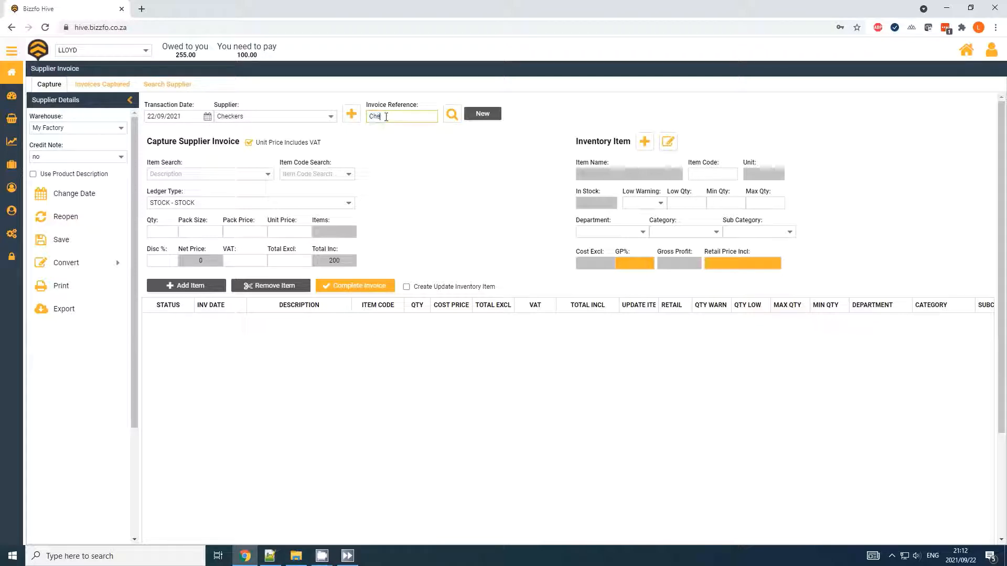
type("125456")
left_click(206, 173)
left_click(249, 142)
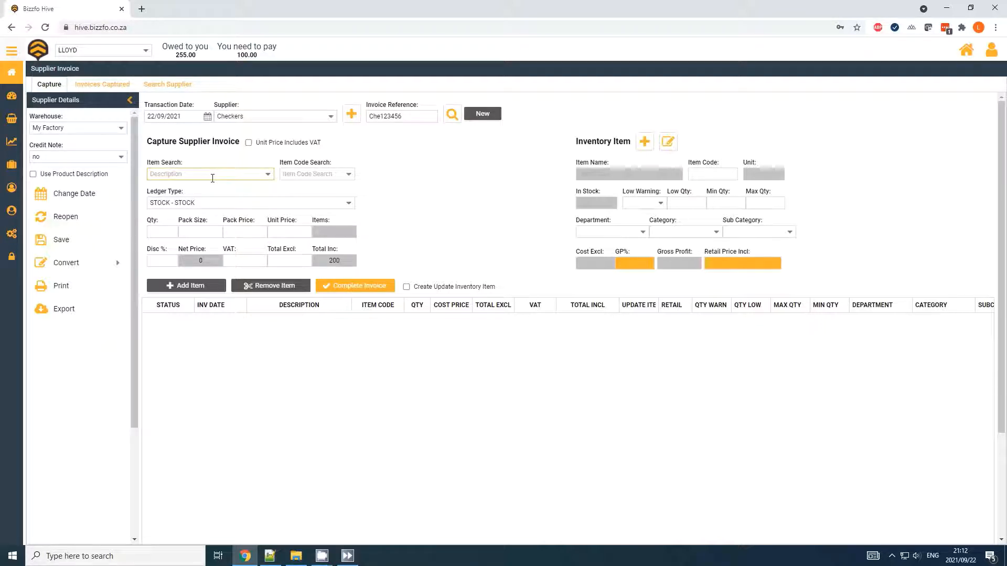
type("Coke")
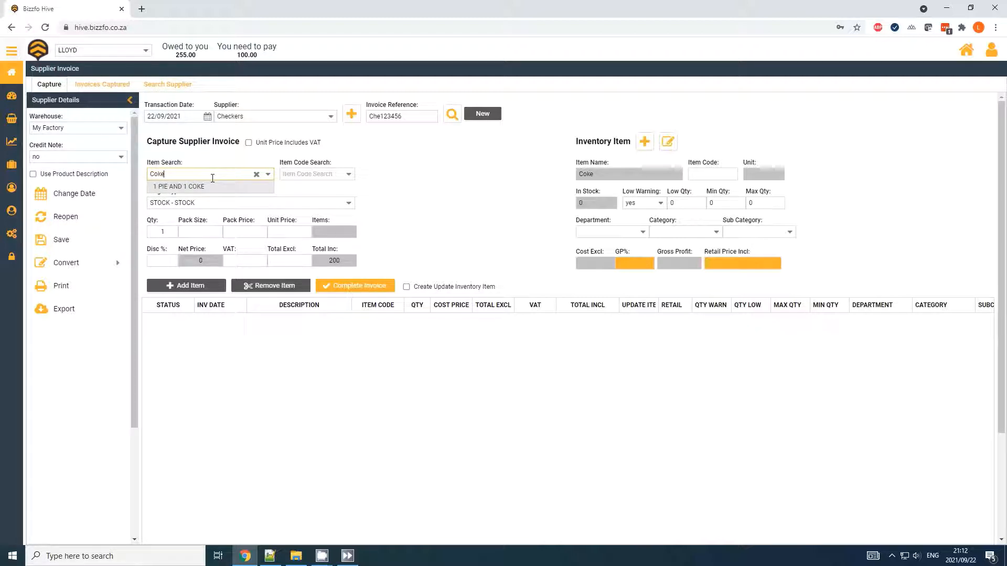
key("Return")
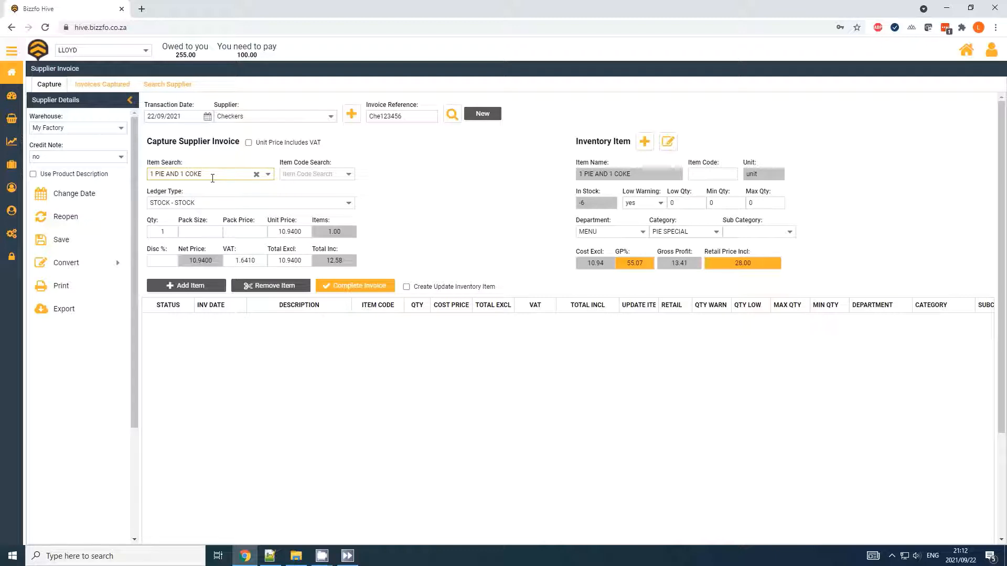
key("Delete")
key("Delete")
key("Delete")
key("Delete")
key("Delete")
key("Delete")
key("Delete")
key("Delete")
key("Delete")
key("Delete")
key("Delete")
key("Delete")
key("Delete")
key("Delete")
key("Delete")
key("Delete")
Enter Coke as the new invoice item's description and give it the item code 456.
type("Coke")
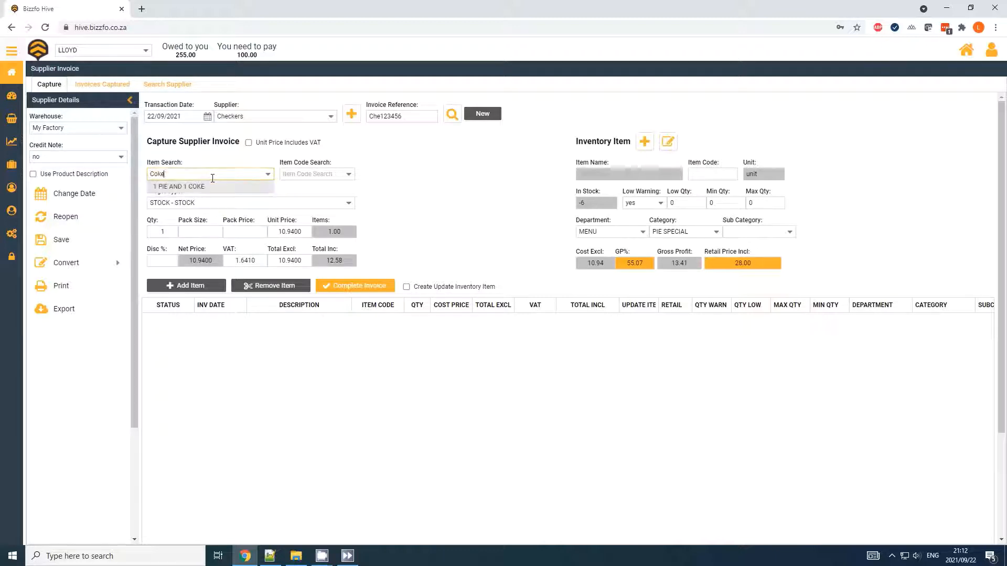
key("Return")
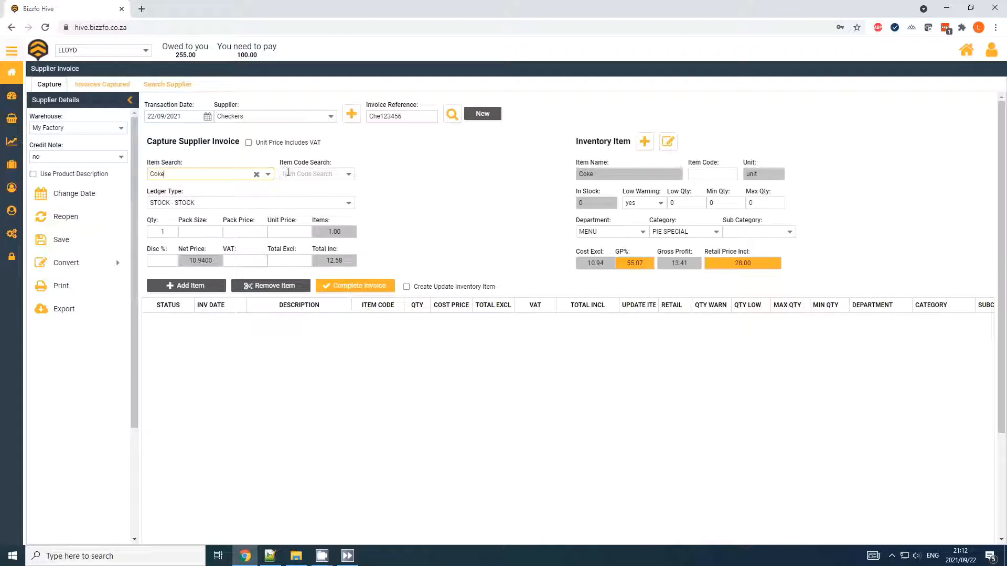
left_click_drag(278, 161, 342, 162)
left_click_drag(576, 141, 637, 143)
left_click(680, 176)
left_click(712, 175)
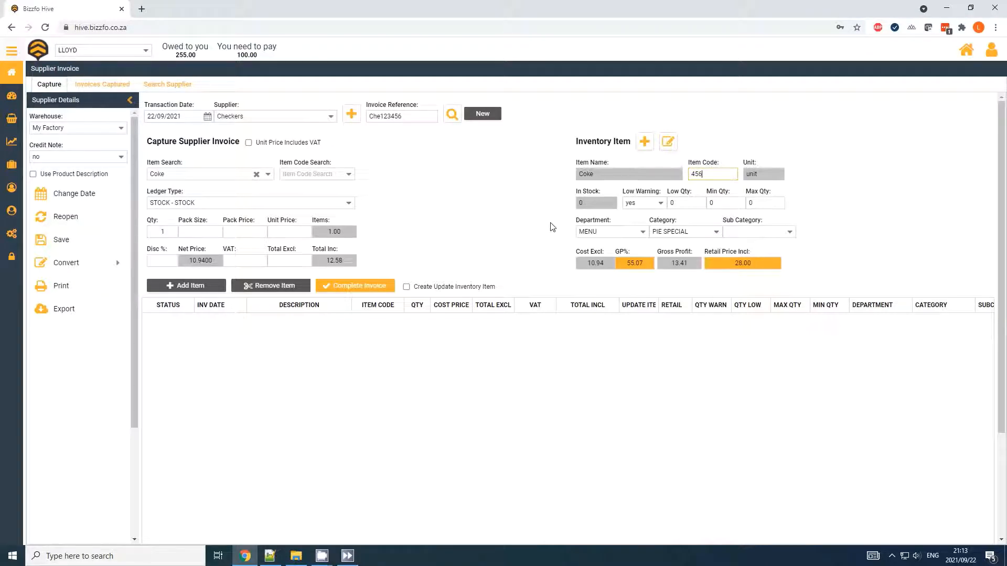
key("Tab")
Set the Coke item's low quantity to 6, minimum quantity to 6 and maximum quantity to 24.
type("0")
left_click(695, 207)
key("Tab")
key("Tab")
left_click(728, 206)
double_click(683, 205)
type("6")
key("Tab")
type("6")
key("Tab")
type("24")
left_click_drag(689, 204, 621, 194)
Assign the Coke item to the MAIN department.
left_click(646, 236)
left_click(645, 234)
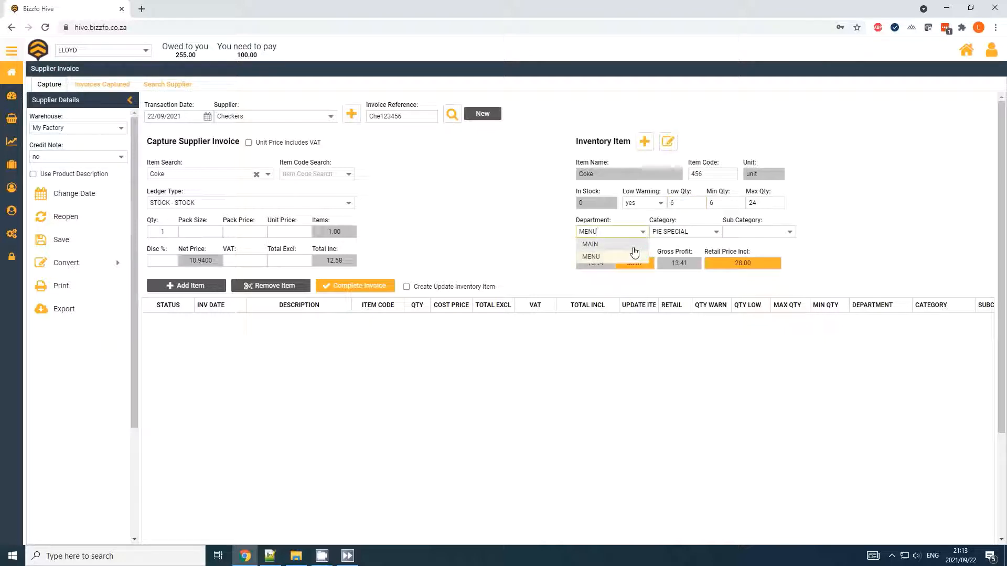
left_click(630, 244)
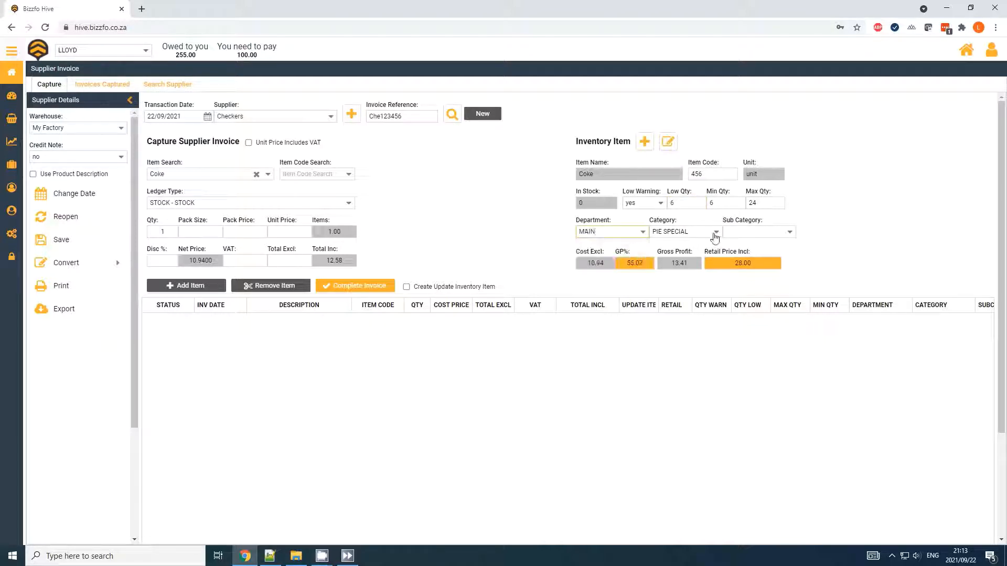
Assign the Coke item to the DRINKS category.
left_click(716, 233)
type("d")
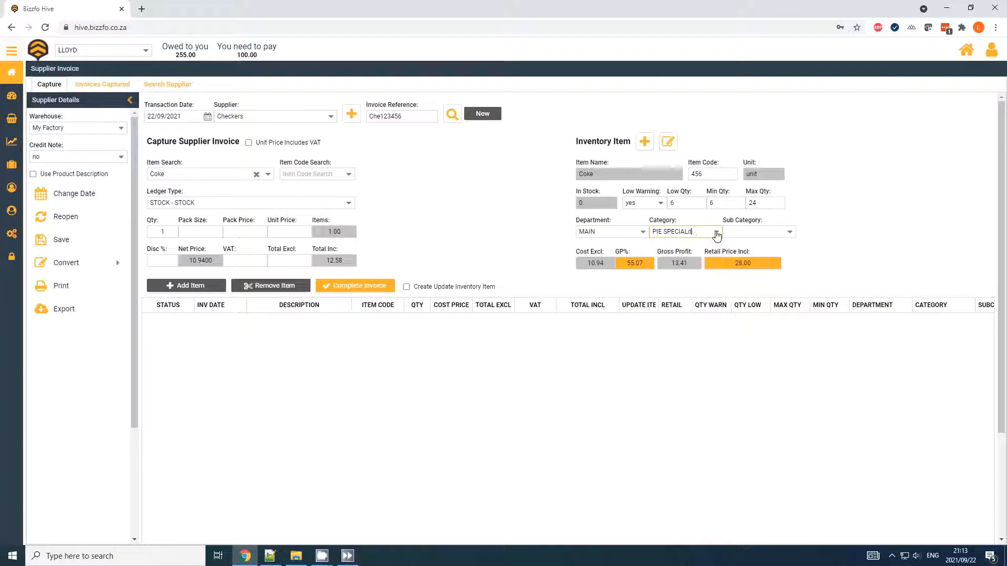
key("BackSpace")
key("BackSpace")
key("BackSpace")
key("BackSpace")
key("BackSpace")
key("BackSpace")
key("BackSpace")
key("BackSpace")
key("BackSpace")
key("BackSpace")
key("BackSpace")
key("BackSpace")
type("DR")
type("DRINK")
Set the Coke item's retail price including VAT to 15.00.
left_click_drag(606, 266, 568, 267)
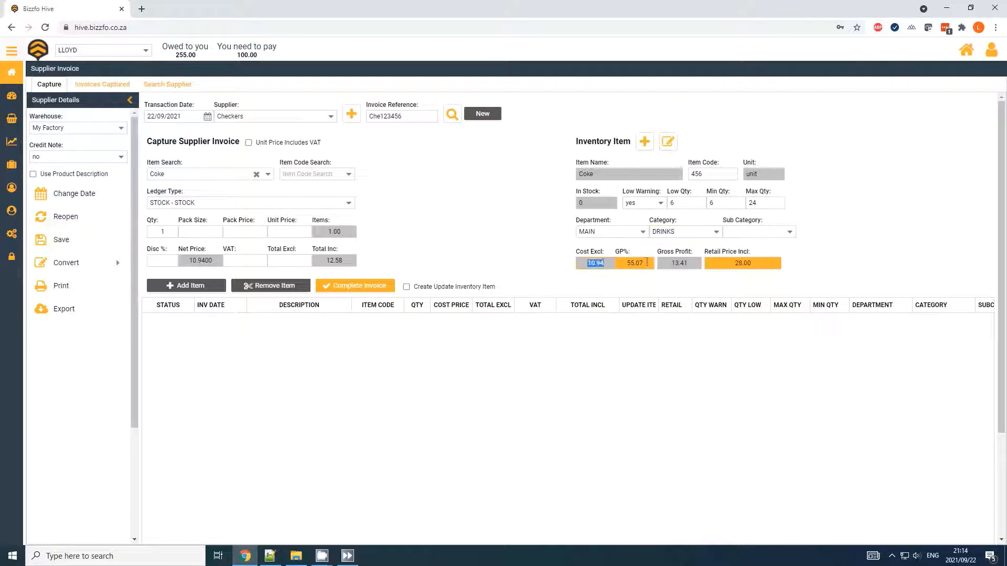
left_click_drag(646, 262, 599, 261)
double_click(767, 266)
key("BackSpace")
type("15.00")
double_click(616, 174)
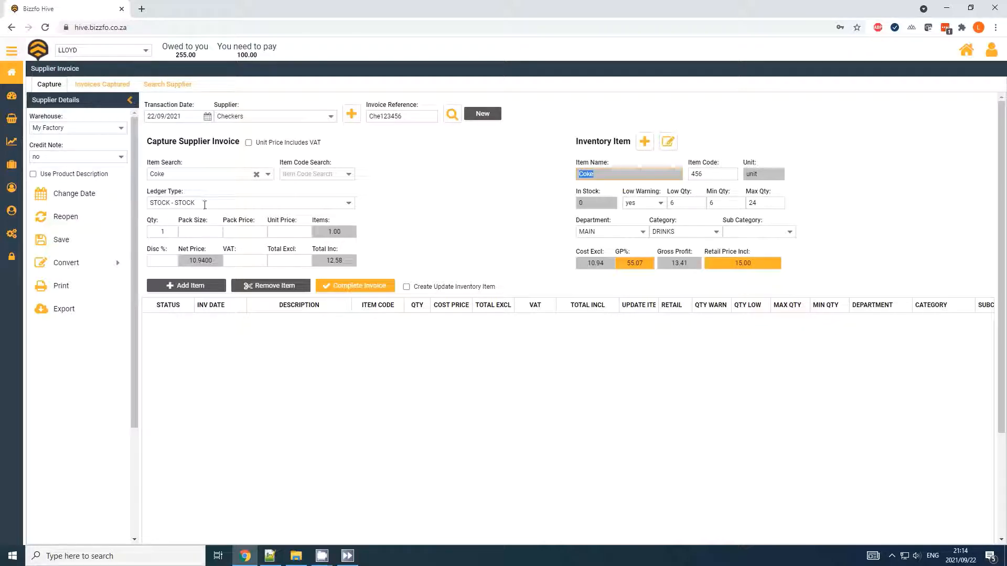
double_click(181, 174)
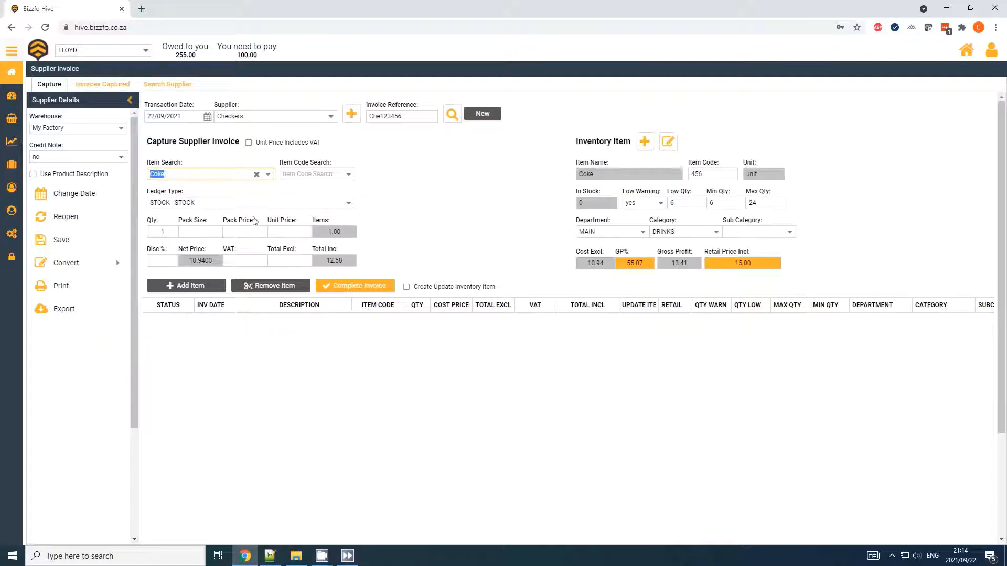
left_click(349, 206)
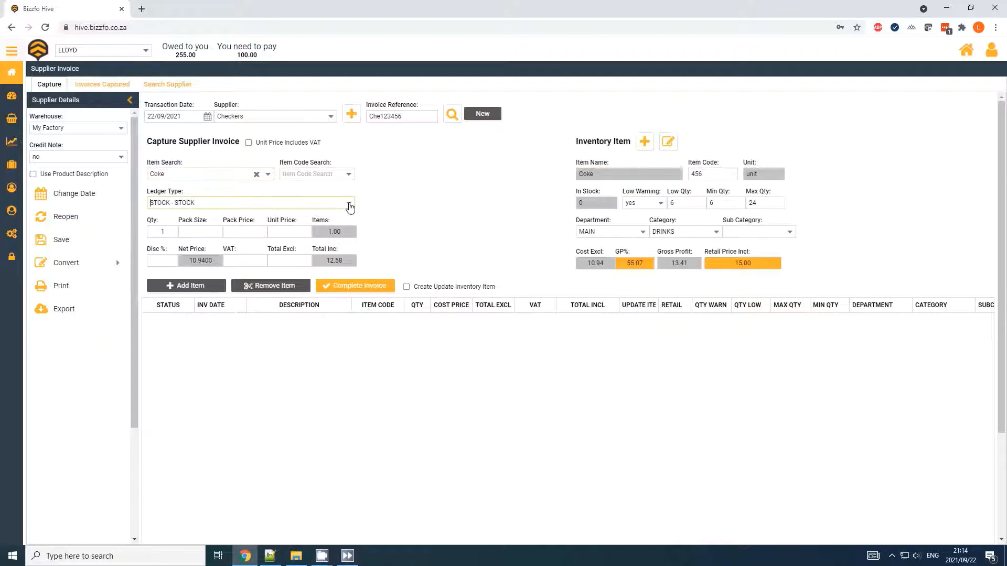
left_click(350, 206)
left_click_drag(228, 203, 74, 208)
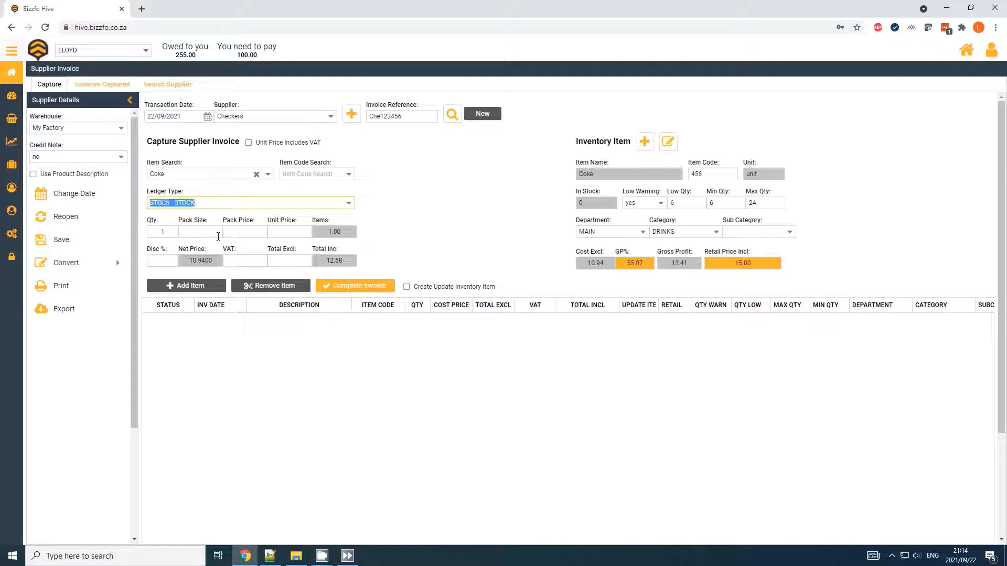
Set the Coke line's pack size to 6 and its pack price to 35.
key("Tab")
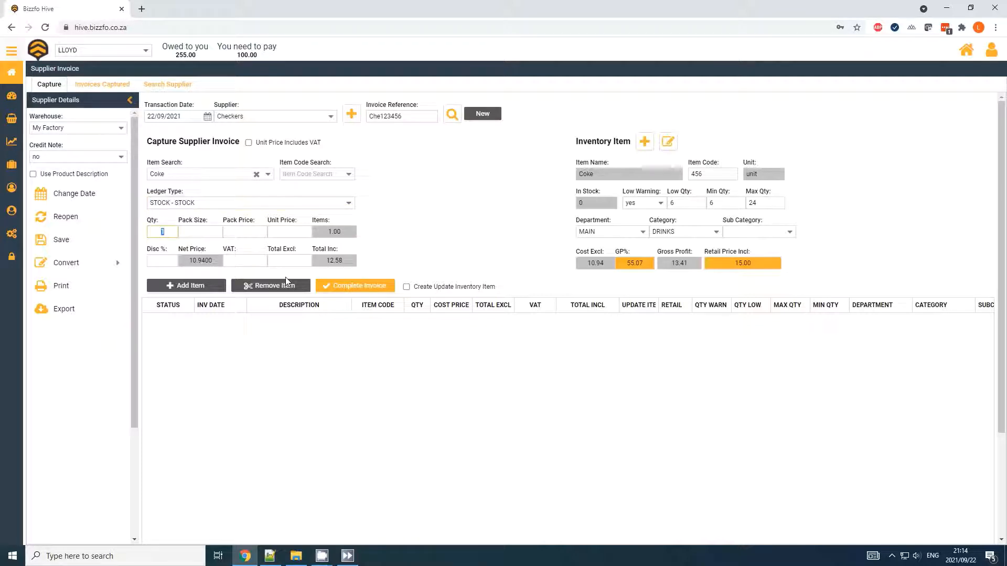
left_click(203, 232)
type("6")
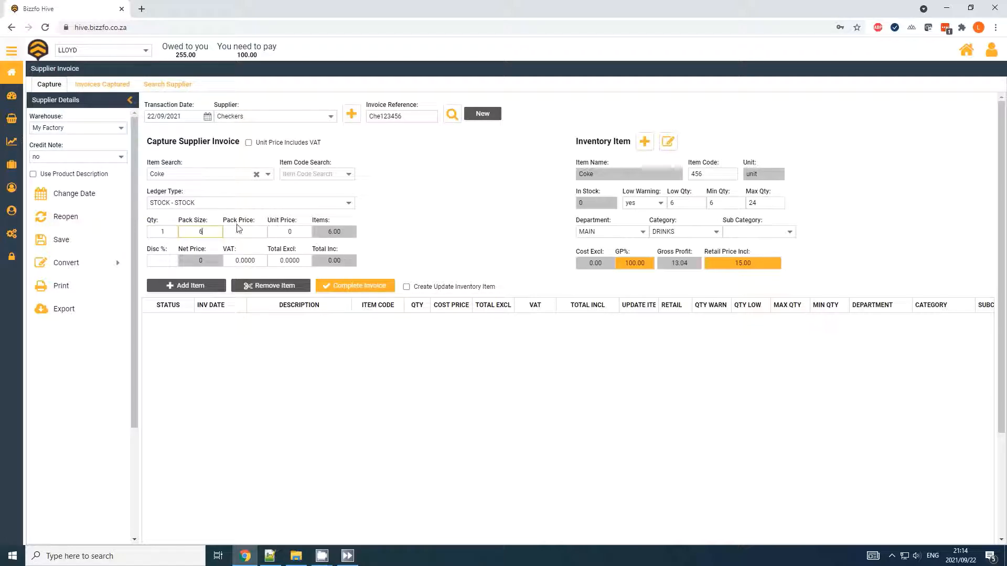
key("Tab")
type("35")
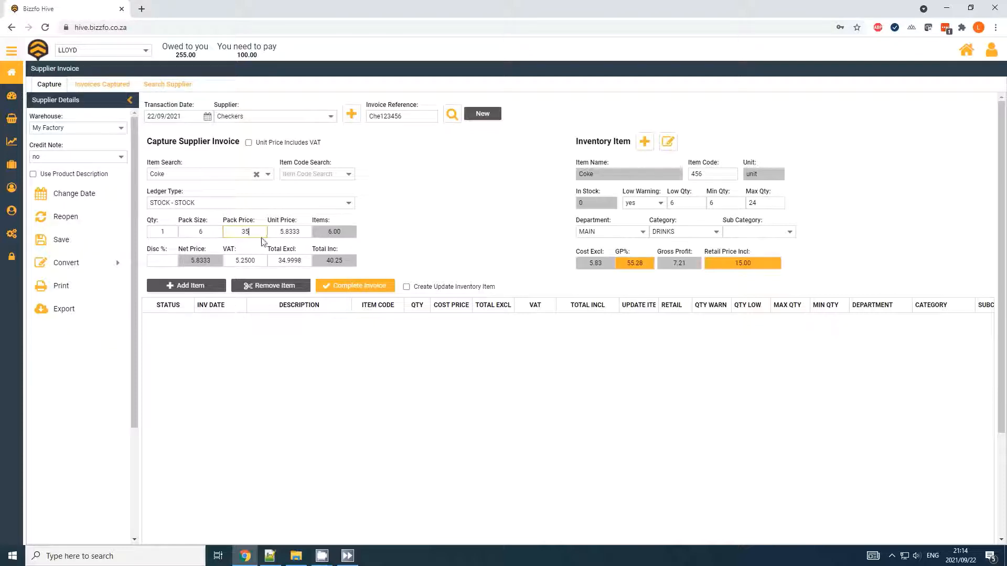
Try a 10% discount on the Coke line and clear it again.
left_click_drag(283, 231, 352, 231)
double_click(302, 231)
left_click(162, 260)
type("10")
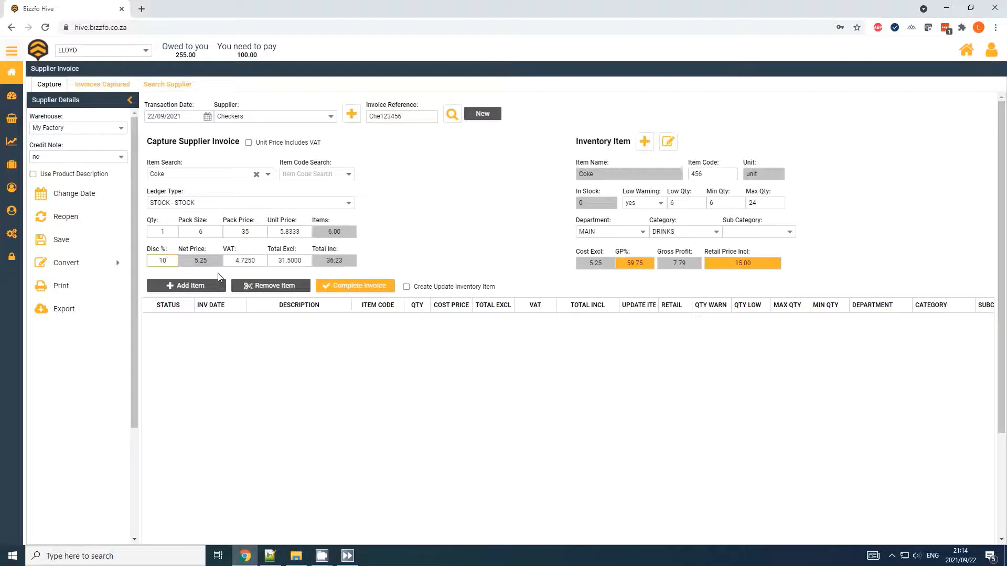
key("BackSpace")
key("BackSpace")
Add the Coke line to the supplier invoice after checking its net price, VAT, total, cost and gross profit percentage.
left_click_drag(191, 266, 226, 264)
left_click(240, 262)
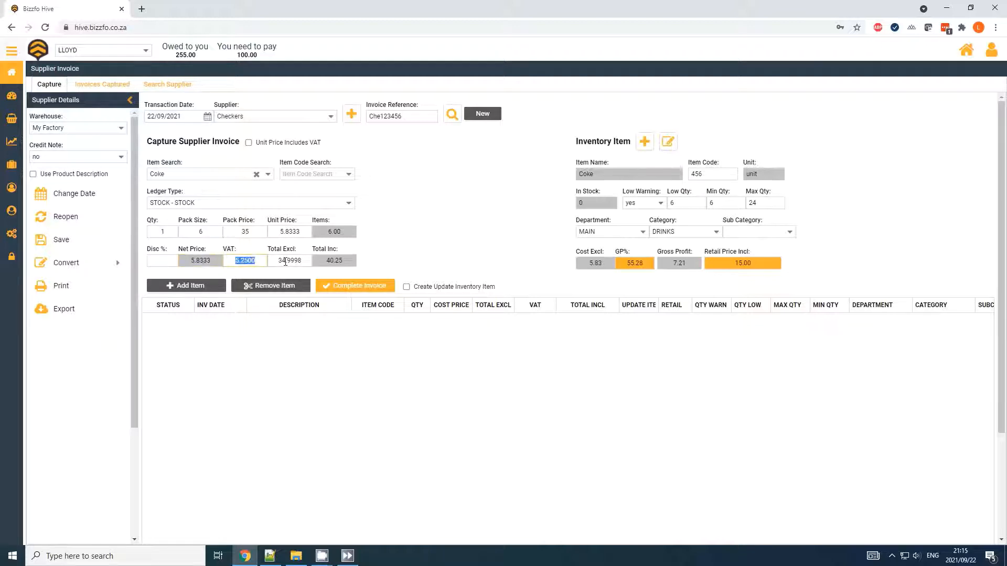
left_click_drag(350, 262, 313, 262)
left_click_drag(605, 263, 567, 267)
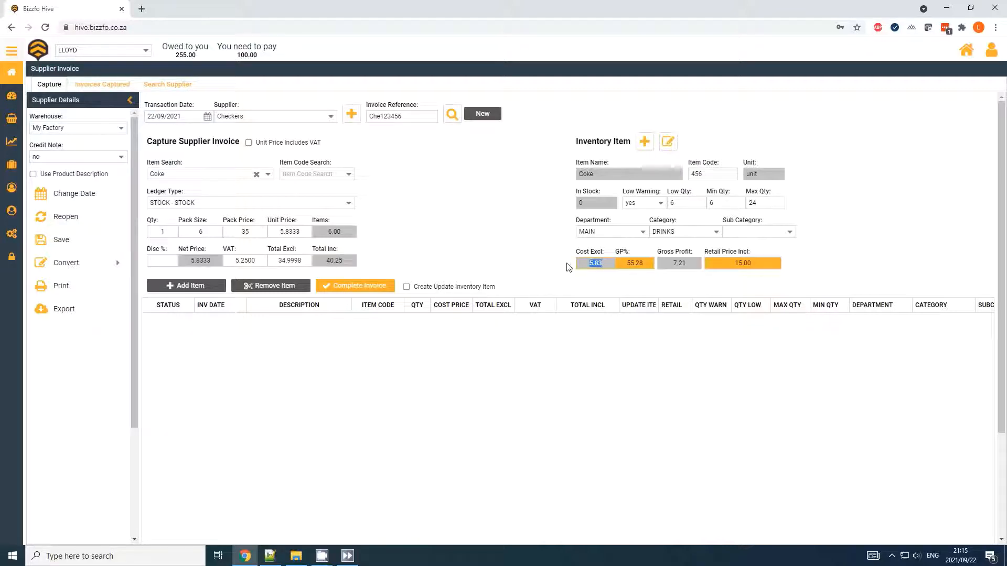
left_click_drag(214, 260, 177, 263)
left_click_drag(646, 265, 620, 264)
left_click_drag(757, 262, 704, 261)
left_click(188, 287)
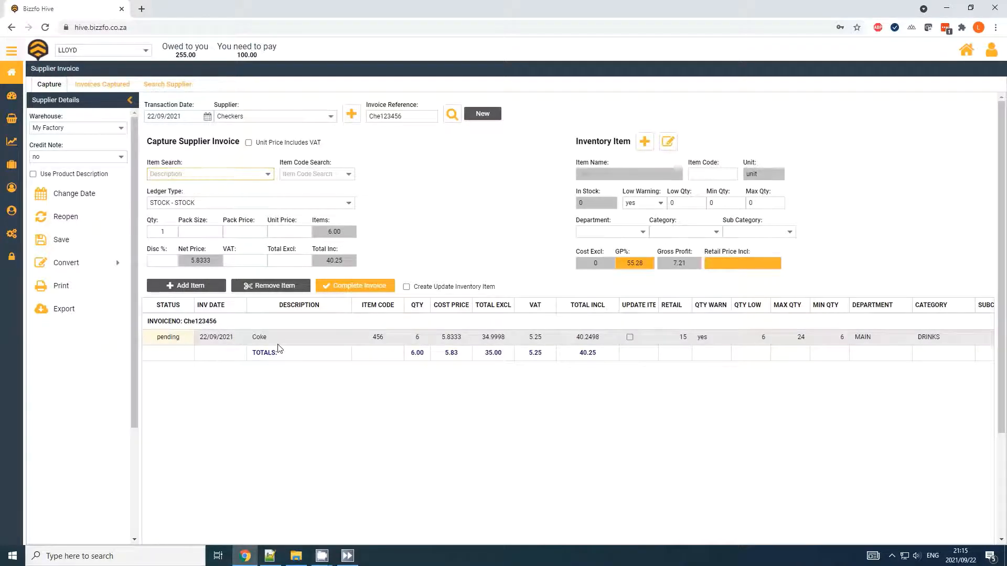
Review the added Coke line's description, quantity, cost price, VAT and totals in the invoice grid.
left_click(255, 336)
scroll(393, 387, "down", 2)
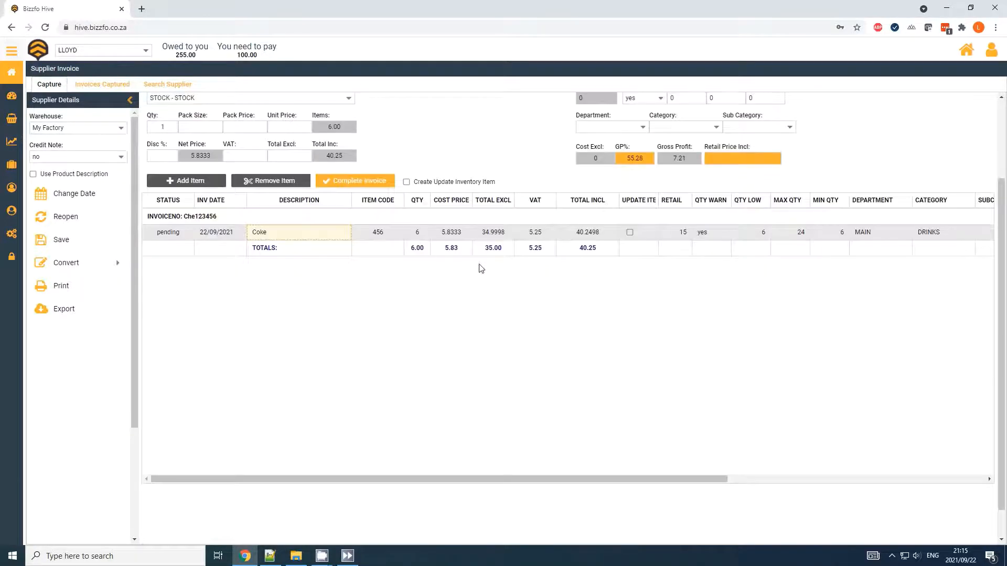
left_click(418, 232)
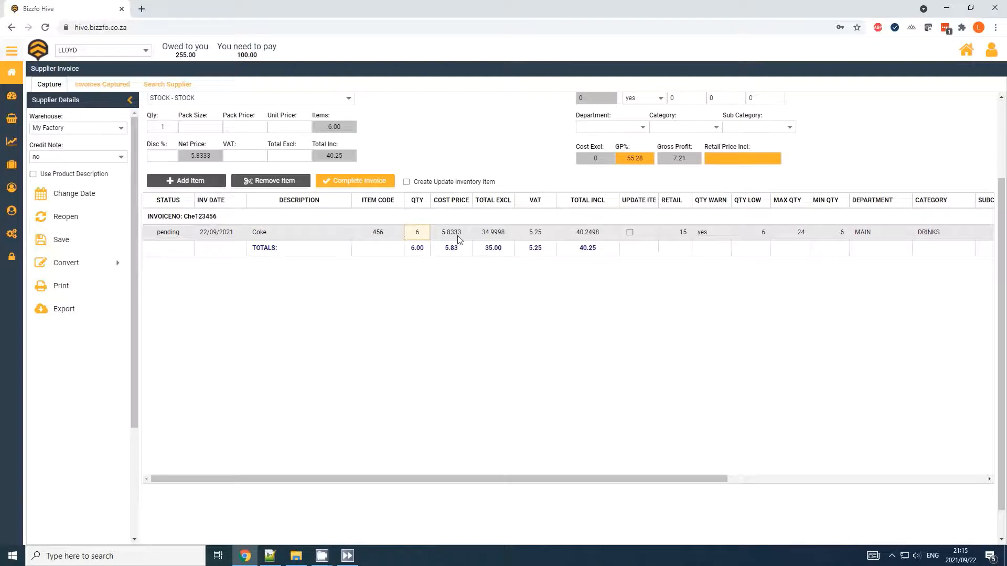
left_click(457, 236)
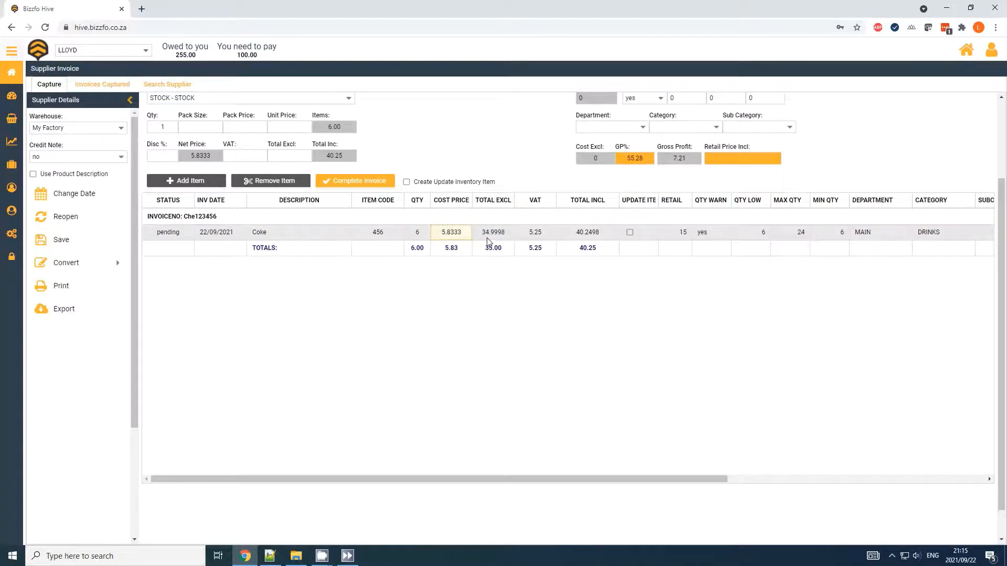
left_click(502, 235)
left_click(548, 234)
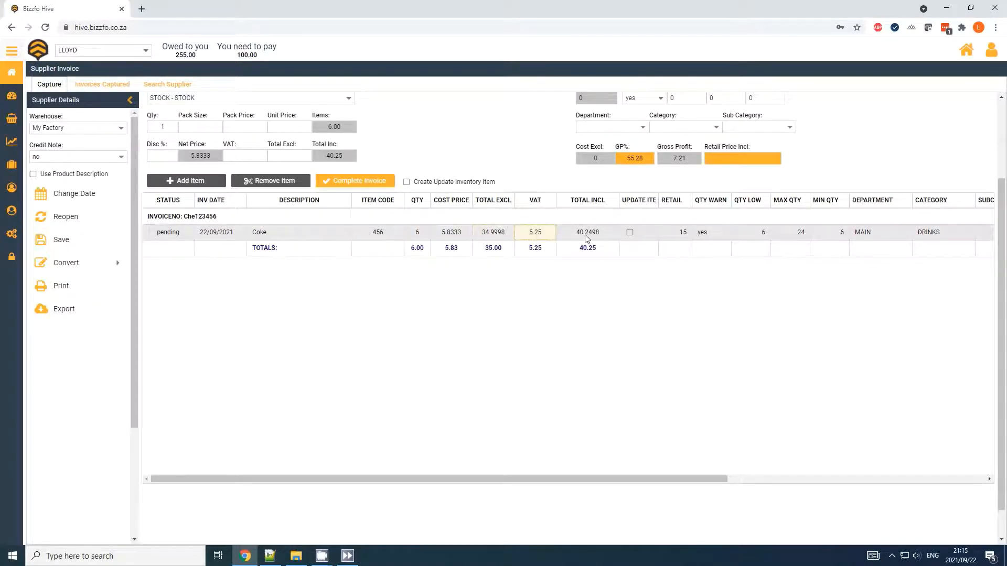
left_click(590, 238)
scroll(590, 235, "up", 2)
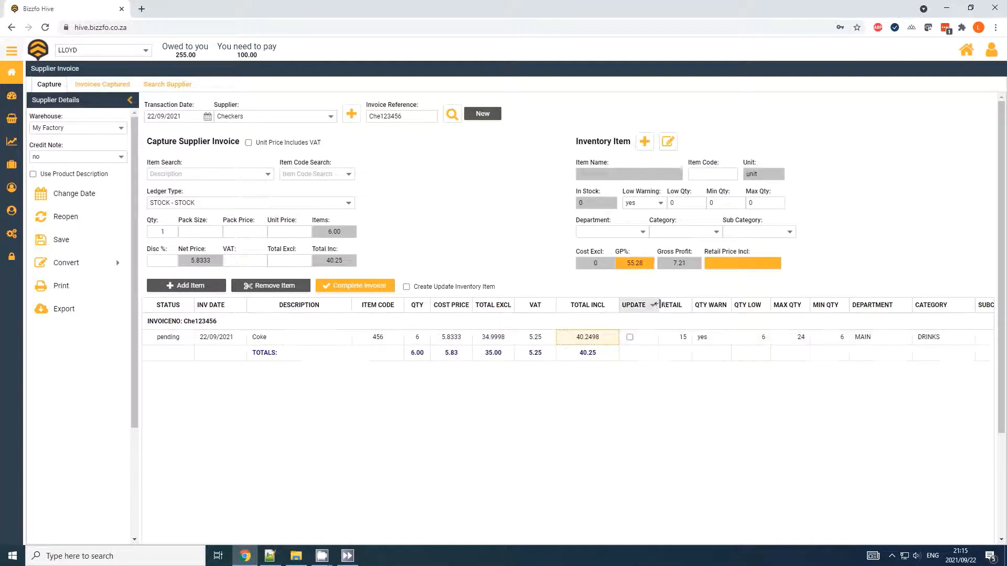
Widen the Update Item column, enable Create Update Inventory Item, and mark the Coke line for inventory update.
left_click_drag(658, 305, 676, 305)
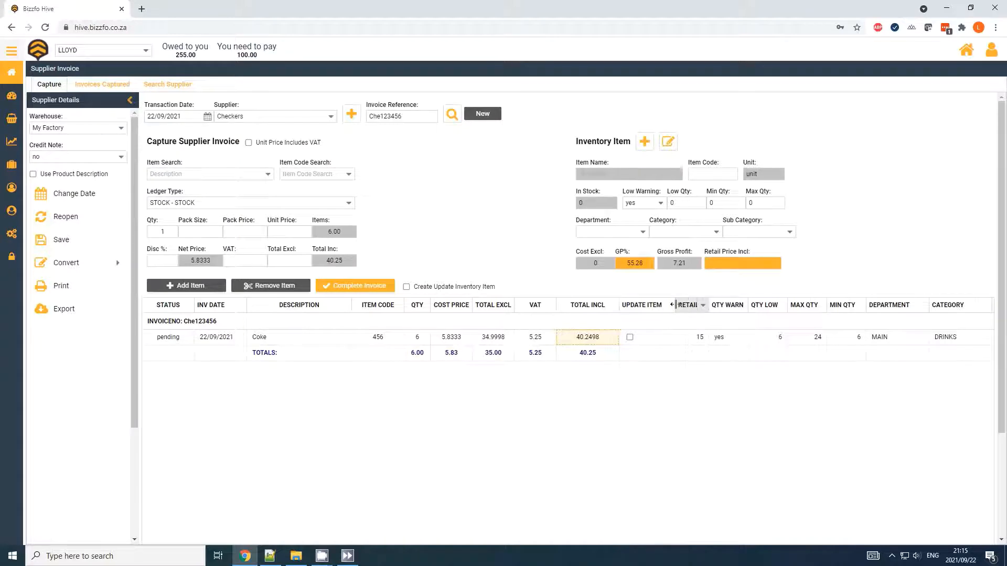
left_click(407, 287)
double_click(412, 288)
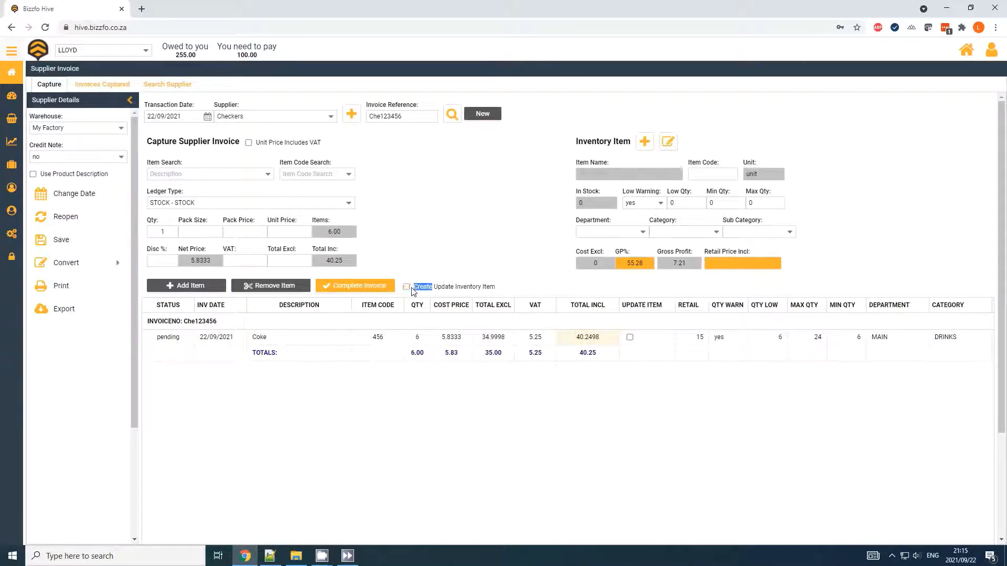
left_click(412, 288)
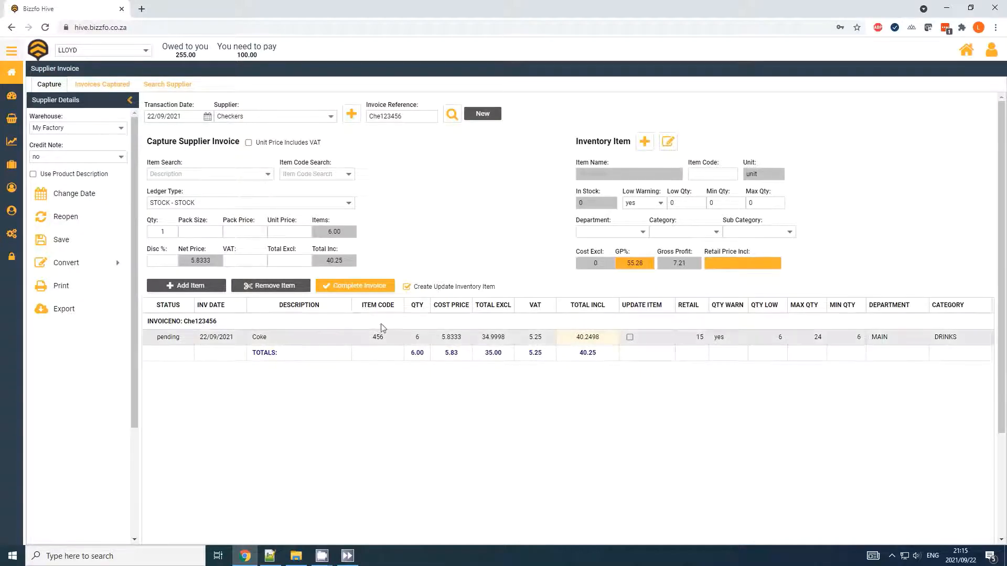
left_click(629, 337)
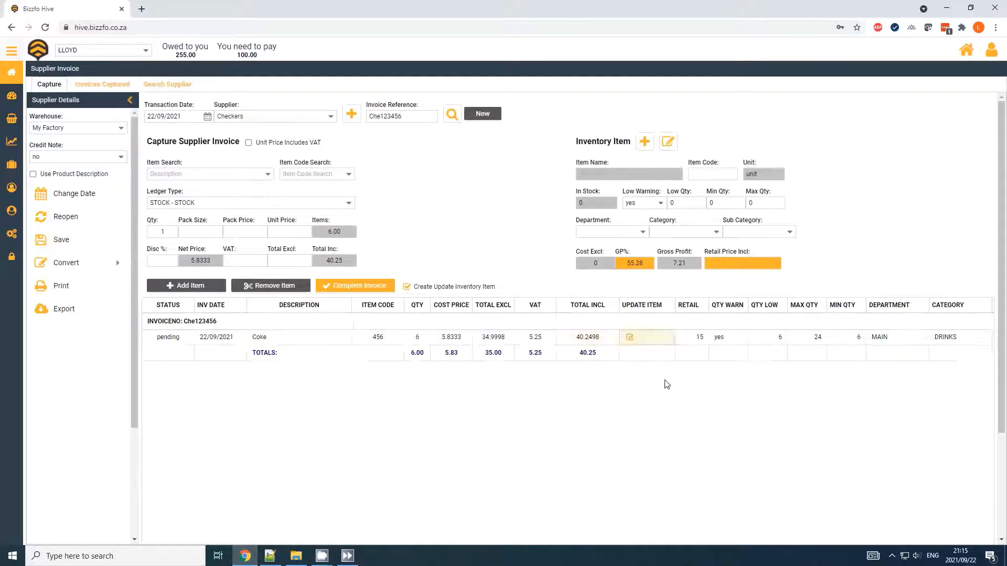
left_click(737, 341)
left_click(860, 344)
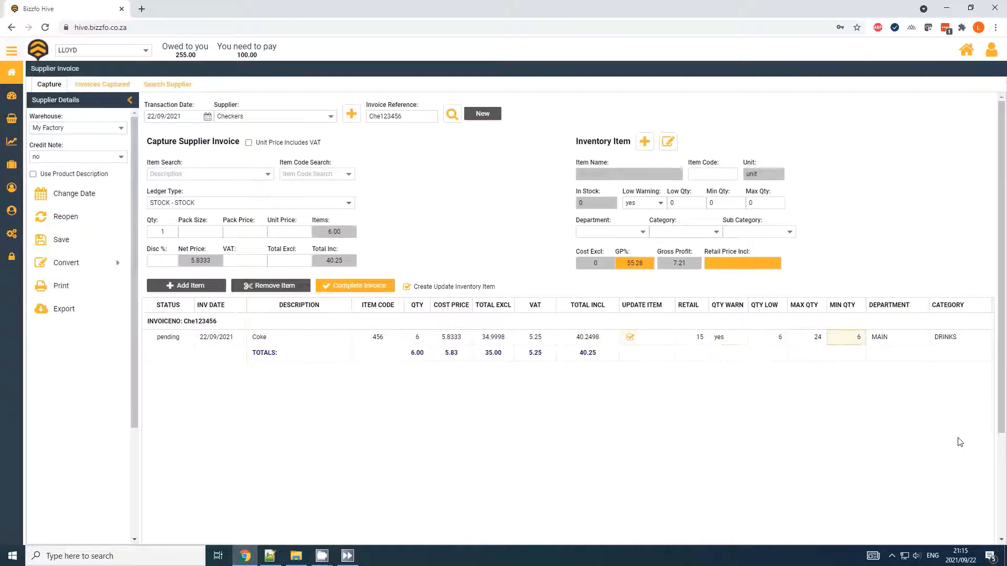
scroll(919, 375, "down", 2)
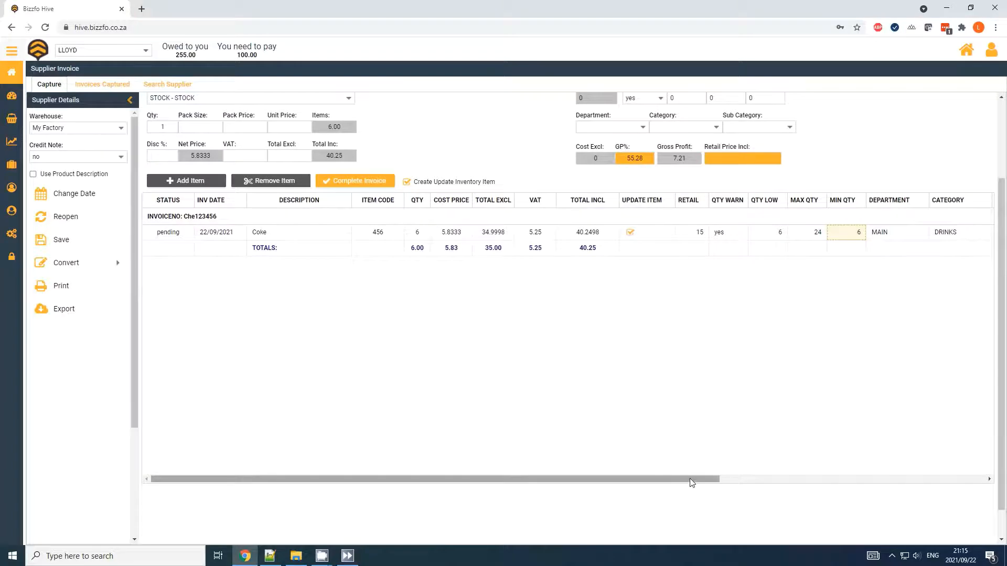
left_click_drag(692, 479, 362, 431)
scroll(319, 378, "up", 2)
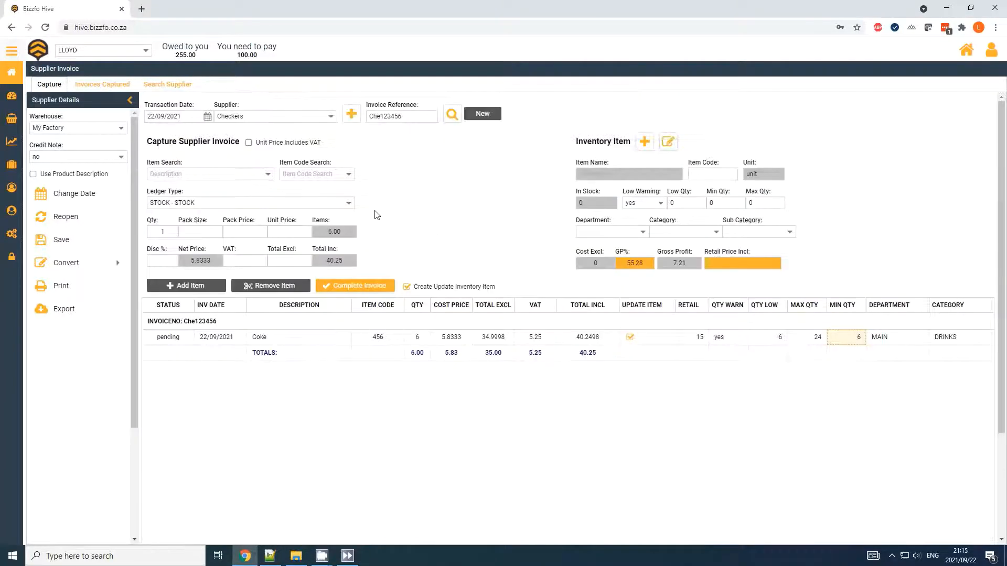
Enter Fanta as the next invoice item with quantity 1, pack size 6 and pack price 40.
left_click(197, 173)
type("Fant")
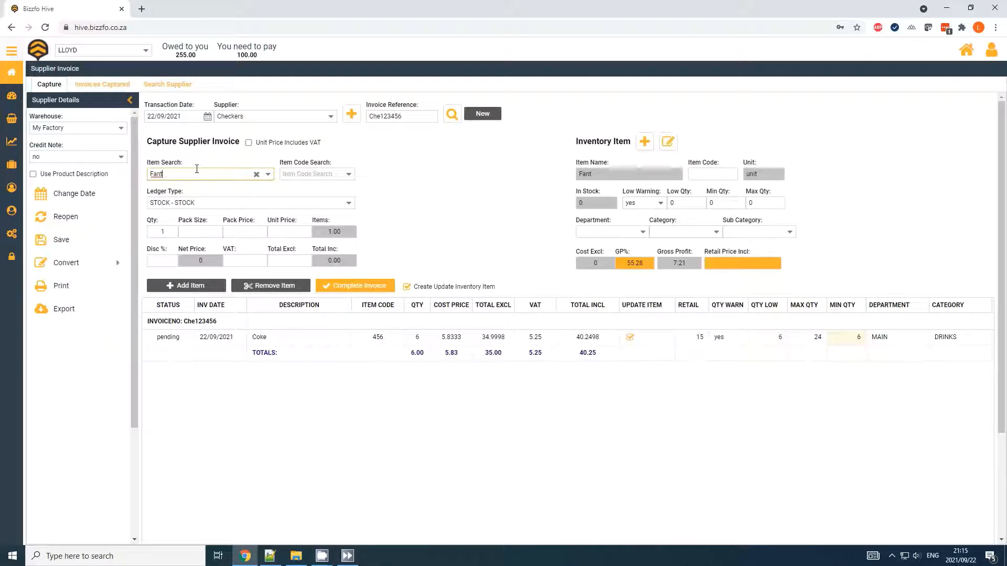
key("BackSpace")
left_click(168, 235)
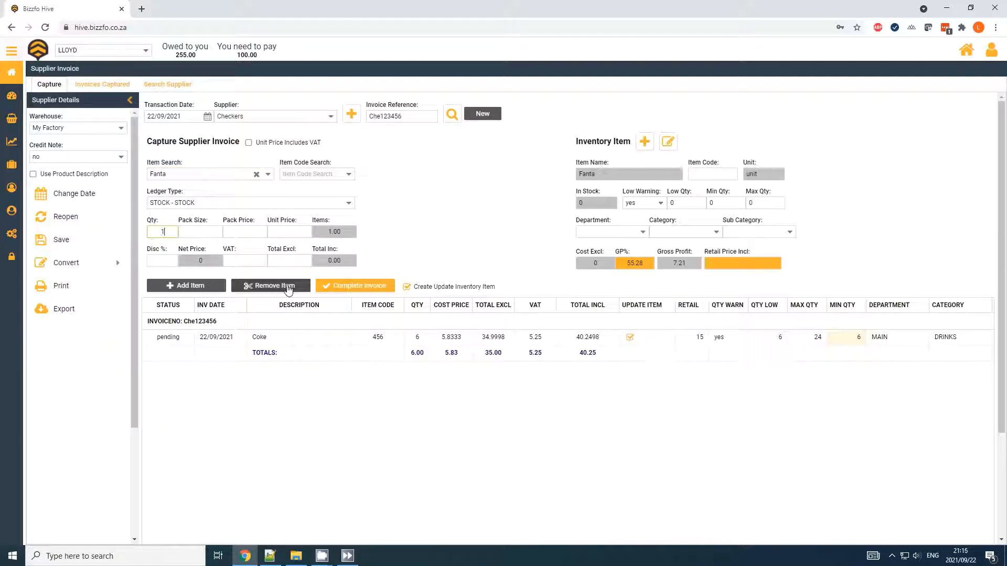
key("Tab")
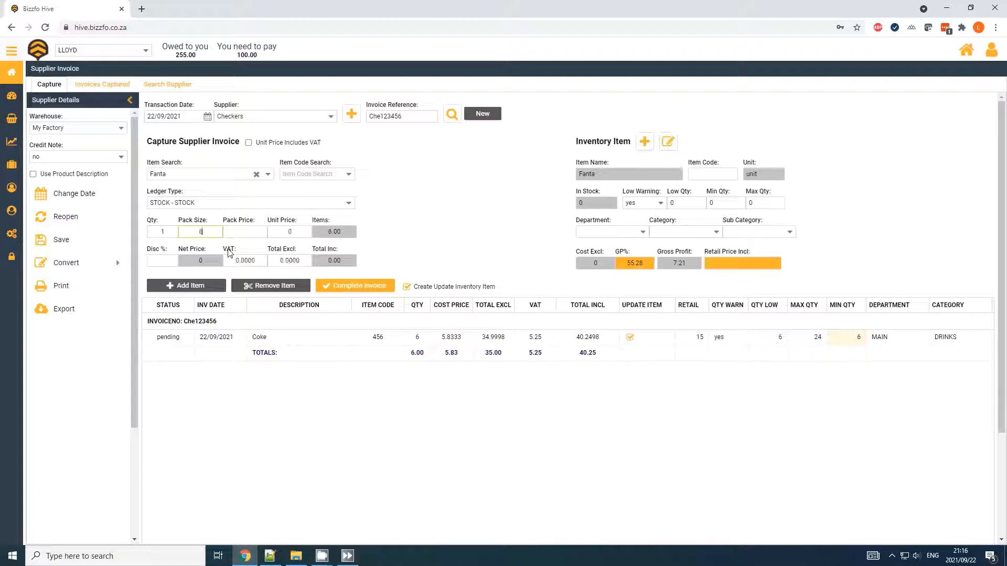
type("6")
key("Tab")
type("40")
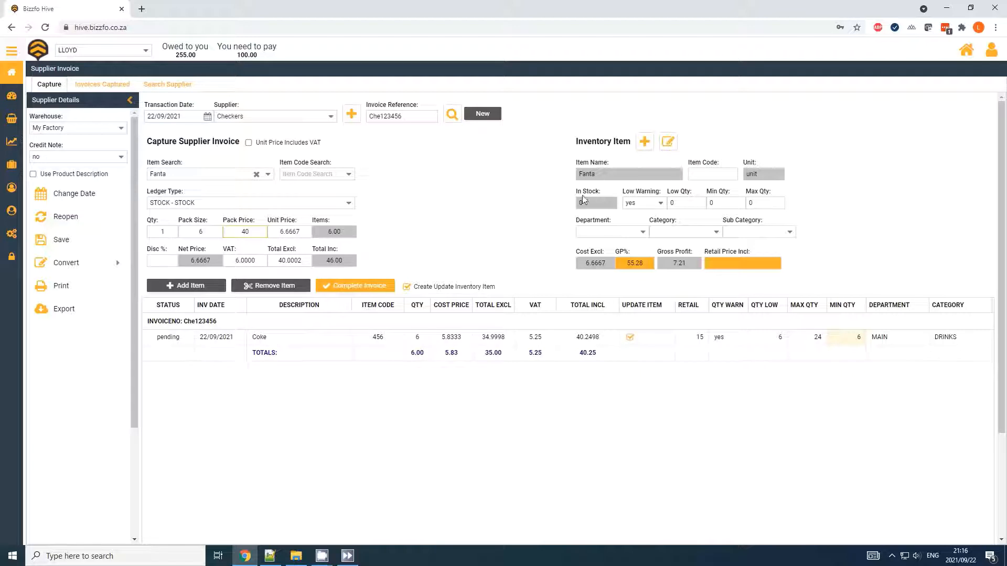
Give the Fanta item the code 9988, the MAIN department and the DRINKS category.
left_click(711, 174)
left_click(642, 233)
left_click(640, 245)
left_click(716, 234)
type("drink")
Set the Fanta item's retail price including VAT to 17 and add the line to the invoice.
left_click(749, 261)
type("17")
left_click(640, 262)
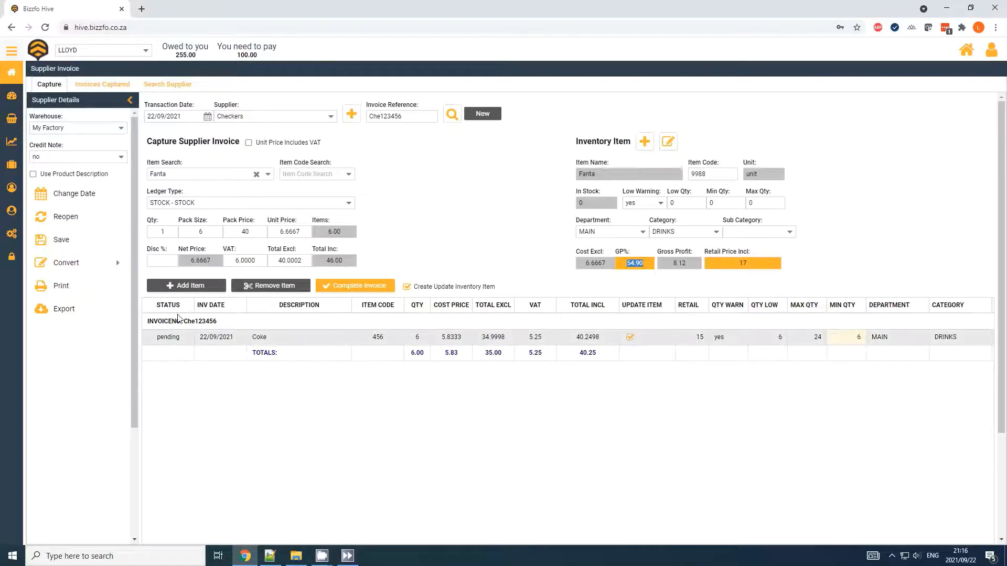
left_click(186, 285)
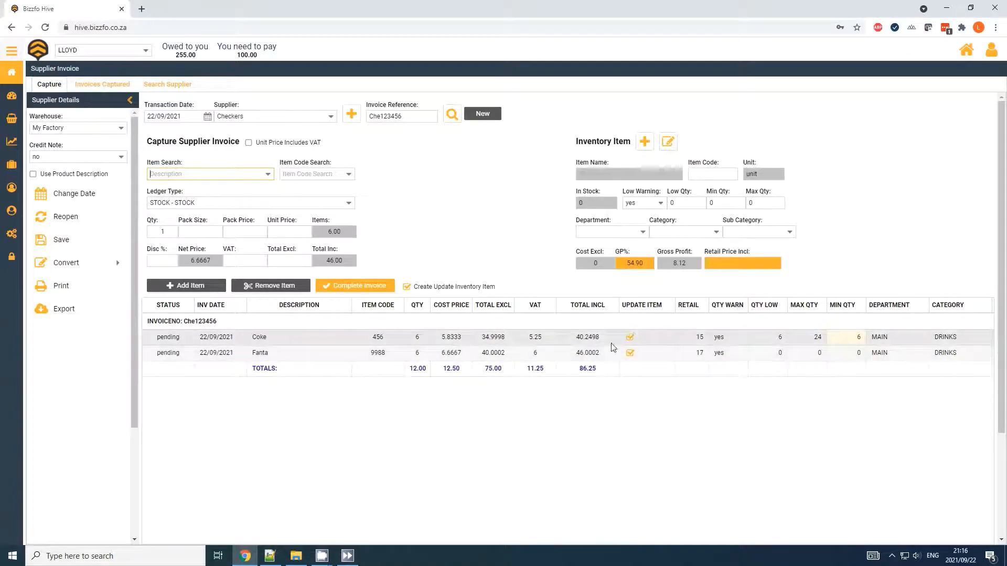
Enter Deliver Fee as the next invoice item and assign it the DELIVERY FEE - EXPENSE ledger type.
left_click(226, 174)
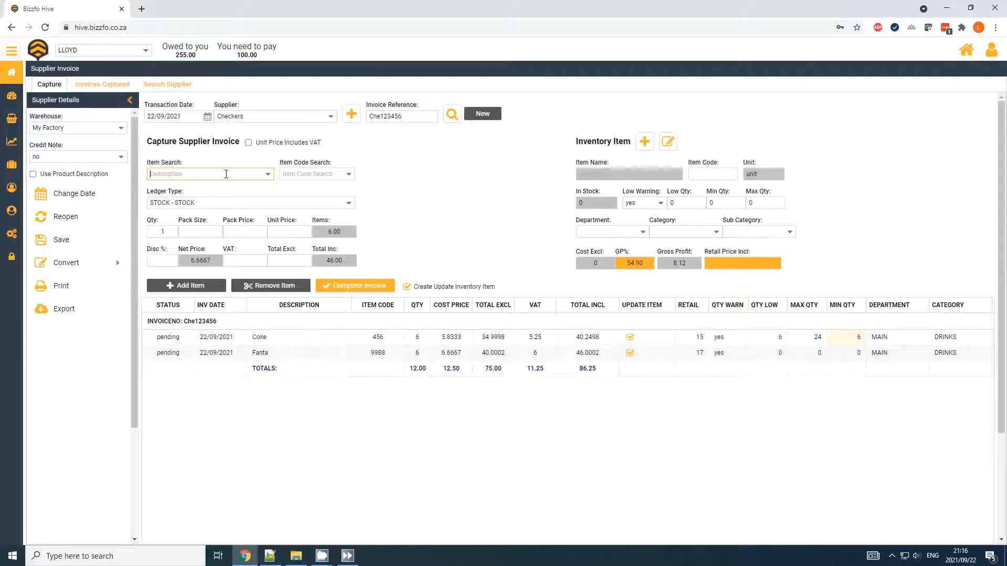
type("Deliver")
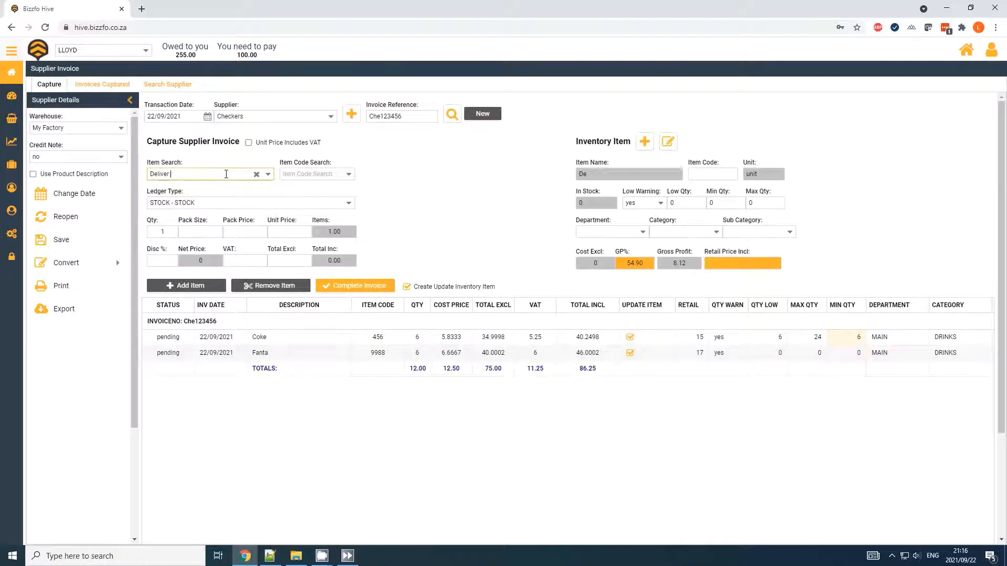
type(" Fee")
left_click(349, 205)
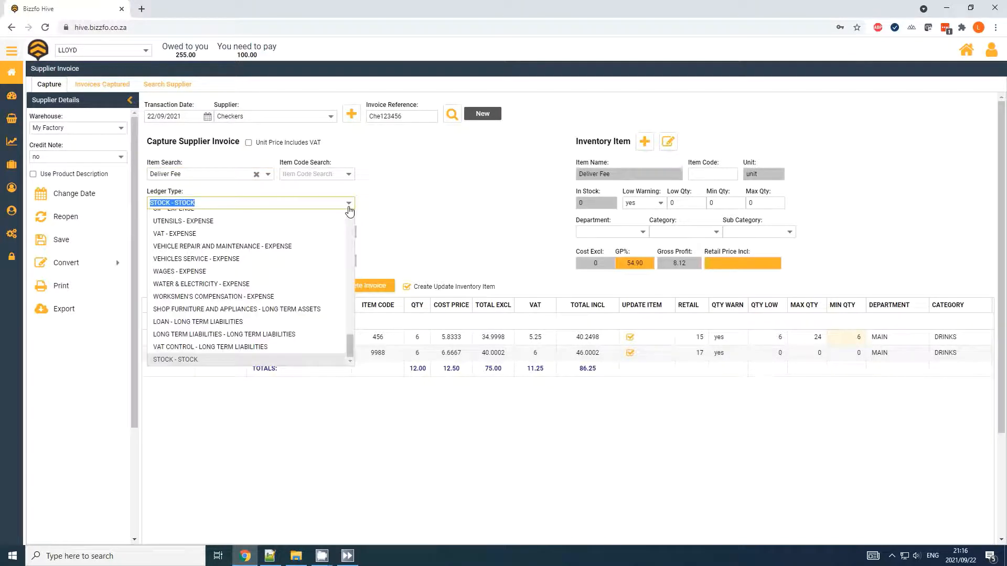
type("de")
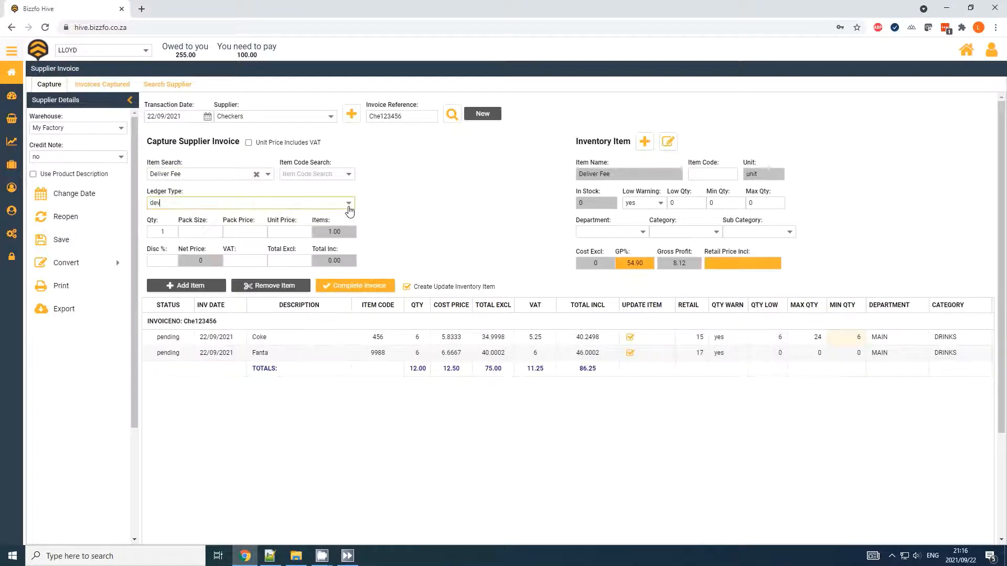
left_click(350, 211)
left_click_drag(233, 202, 128, 208)
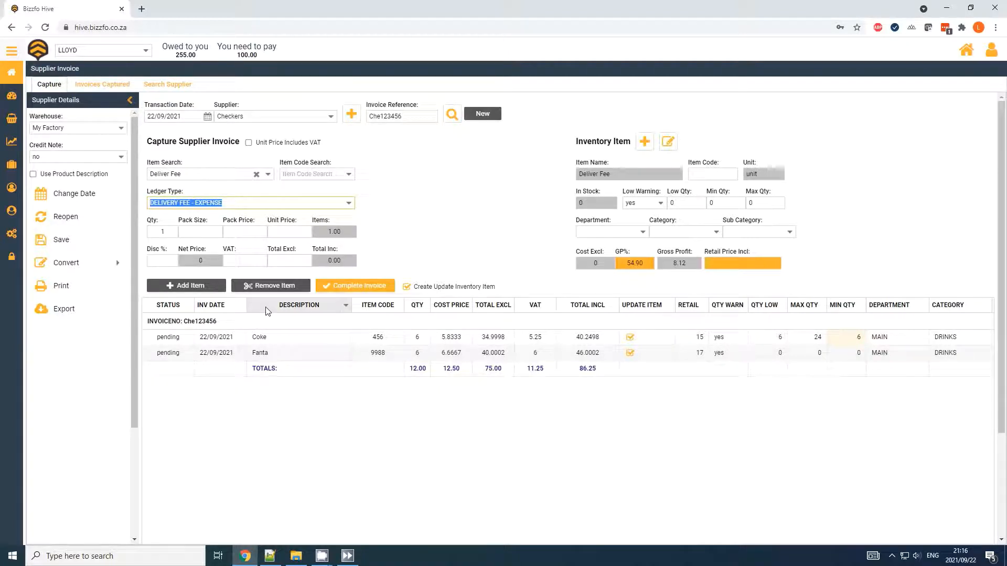
Set the Deliver Fee's unit price to 50, turn off Create Update Inventory Item, and add the line to the invoice.
left_click(281, 234)
type("50")
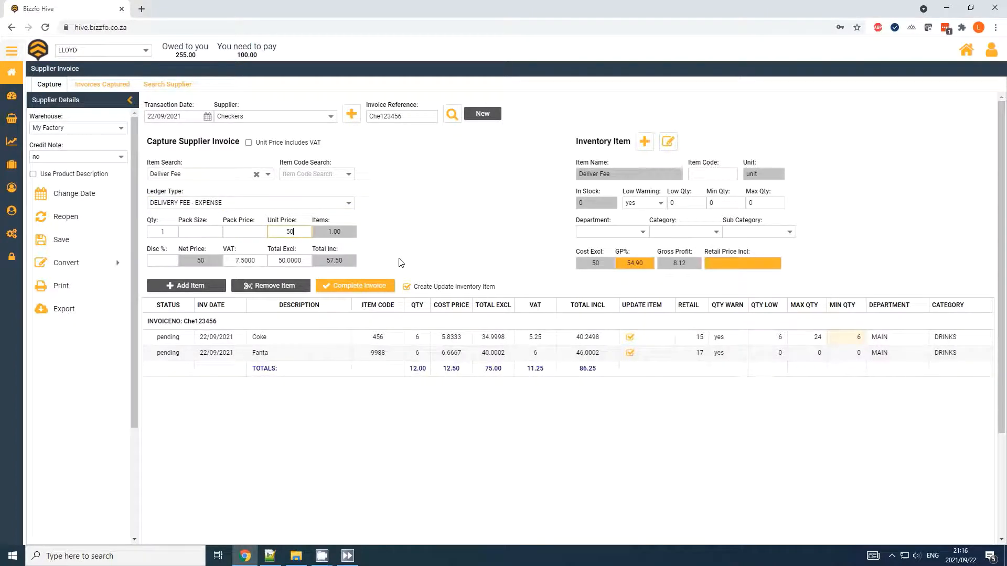
left_click(181, 287)
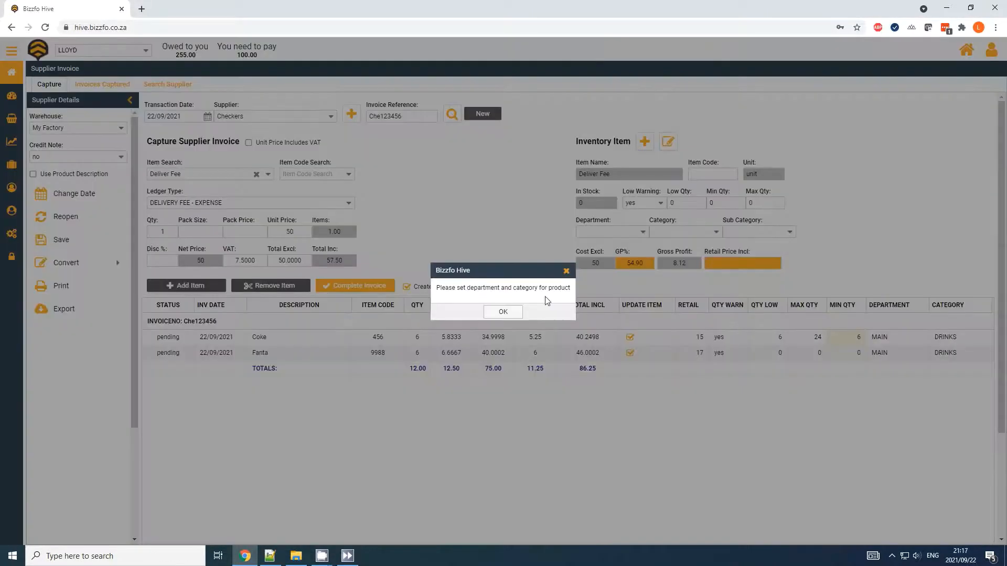
left_click(501, 312)
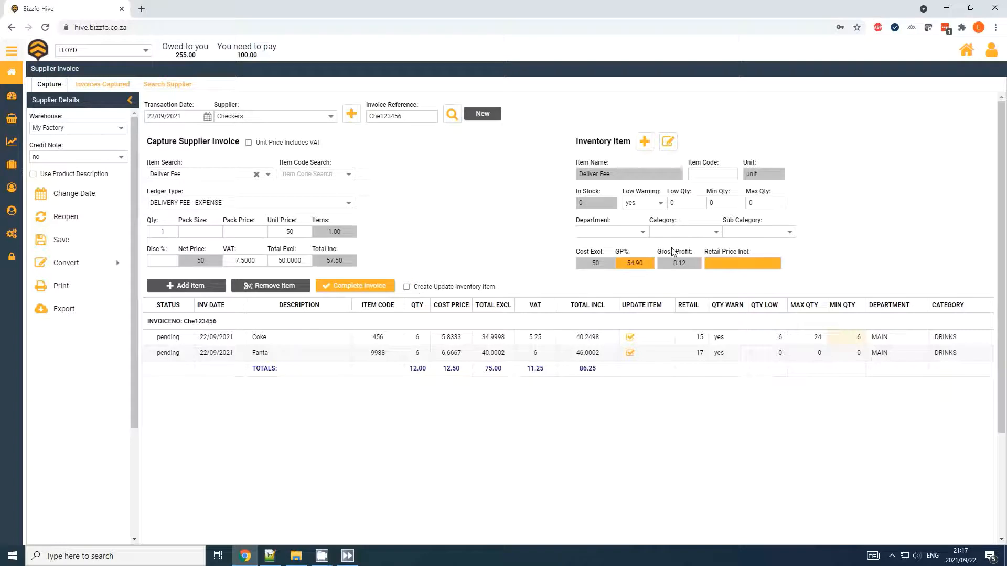
left_click(188, 288)
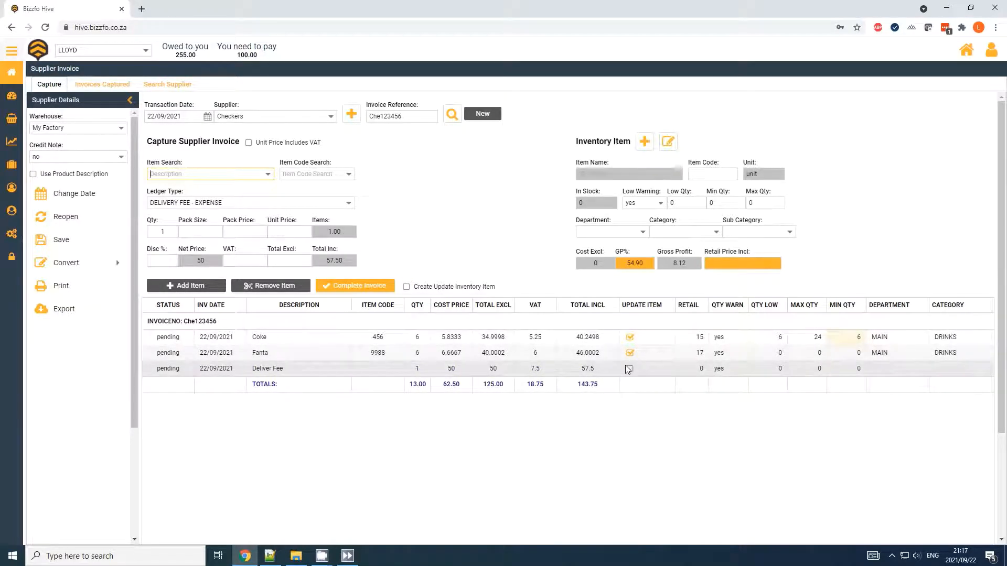
Complete the Checkers invoice and confirm that it should be processed.
left_click(364, 287)
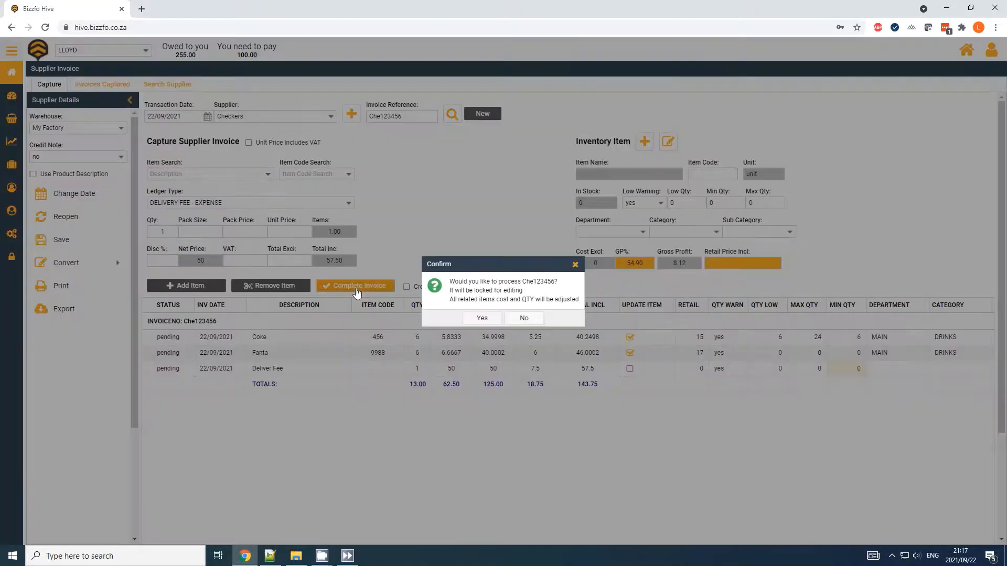
left_click(478, 319)
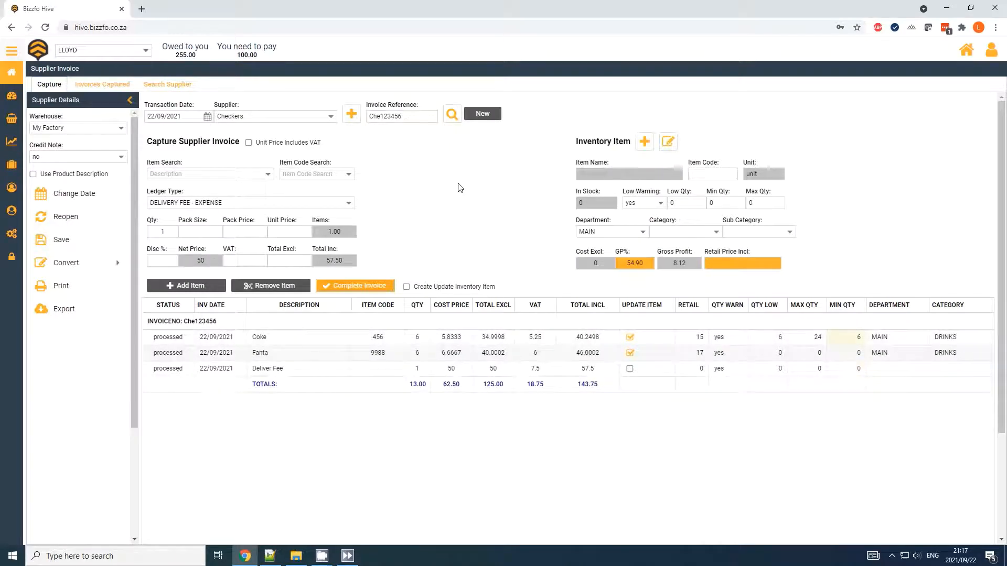
left_click(183, 371)
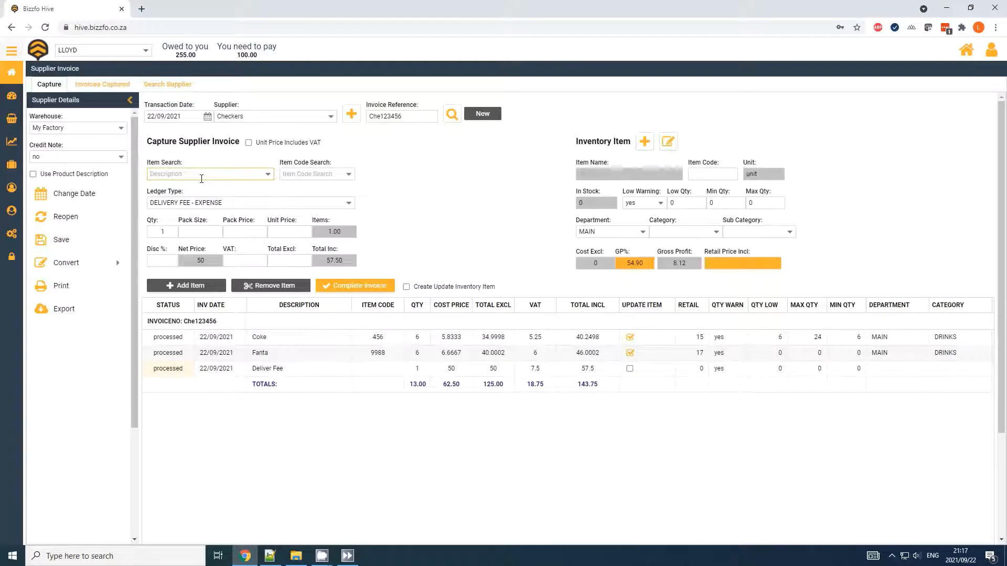
Look up the Coke item and check its name and stock quantity settings in the inventory details.
type("Cok")
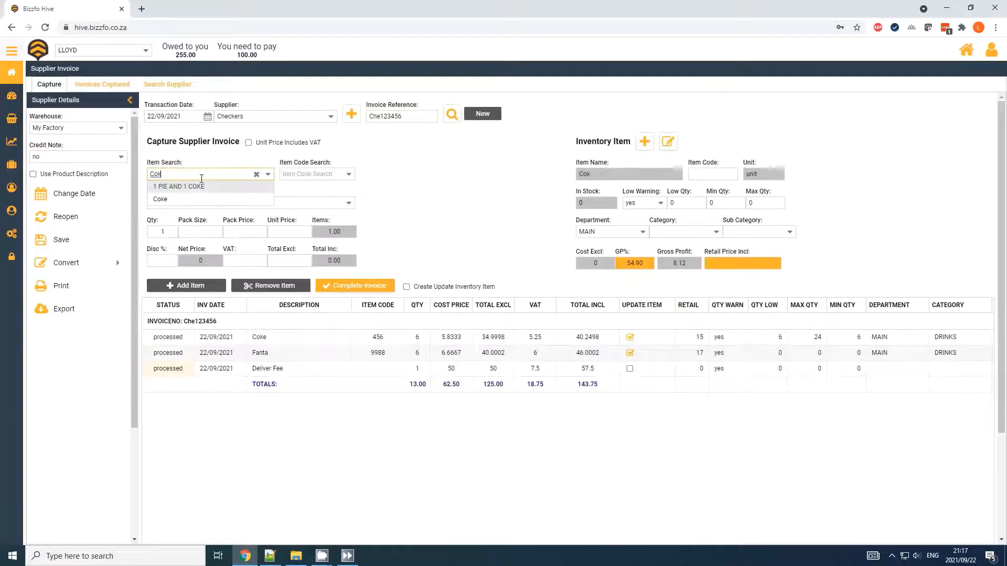
key("Down")
key("Return")
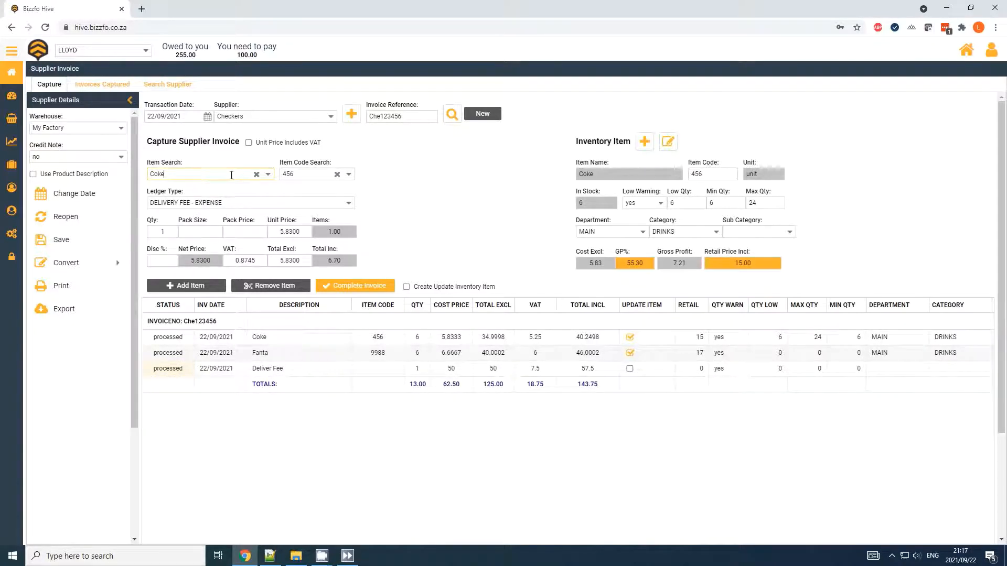
double_click(615, 177)
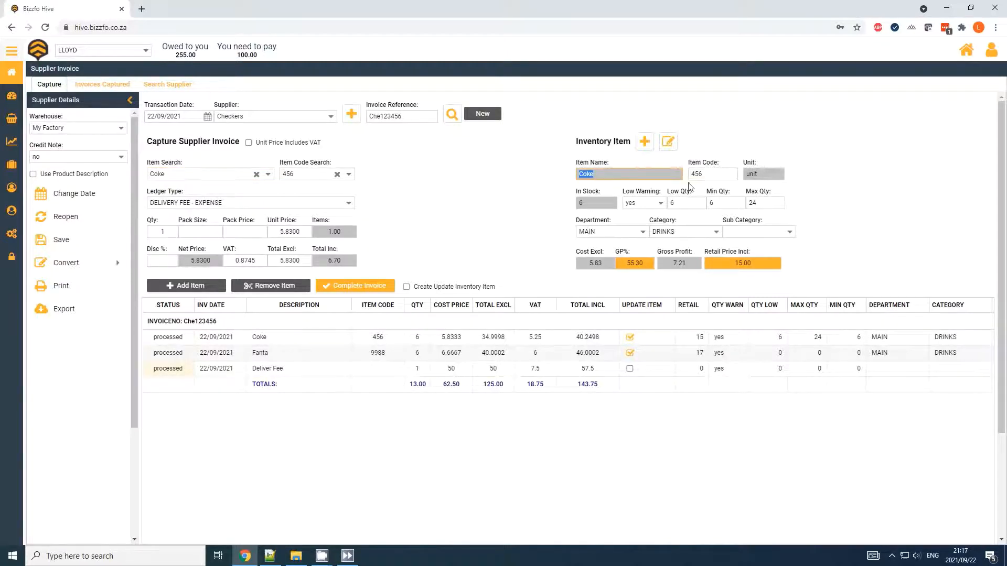
left_click(727, 203)
Open the Coke item's edit form and examine its supplier, item type, cost, retail and wholesale price fields.
left_click(666, 142)
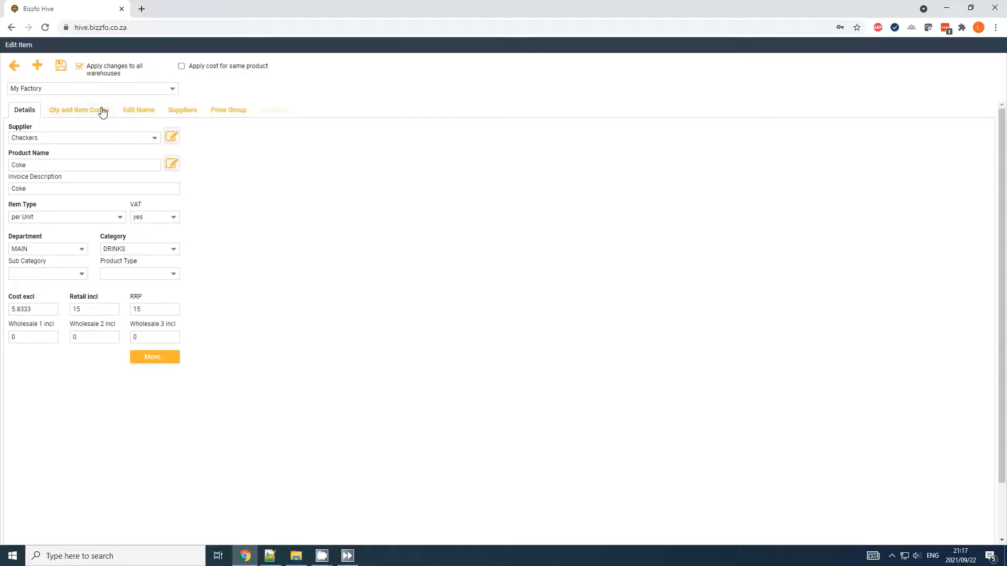
left_click(67, 140)
left_click(58, 217)
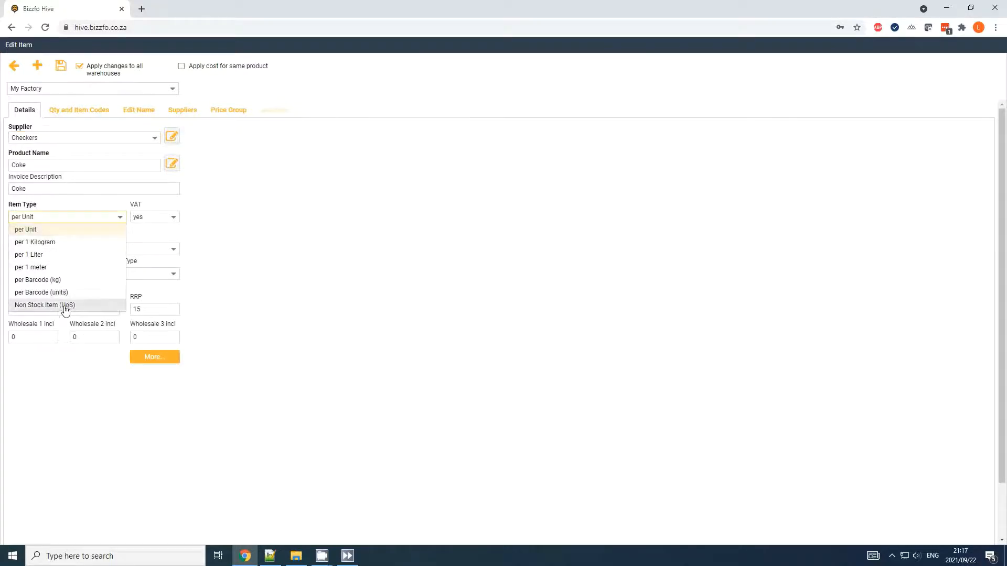
left_click(73, 231)
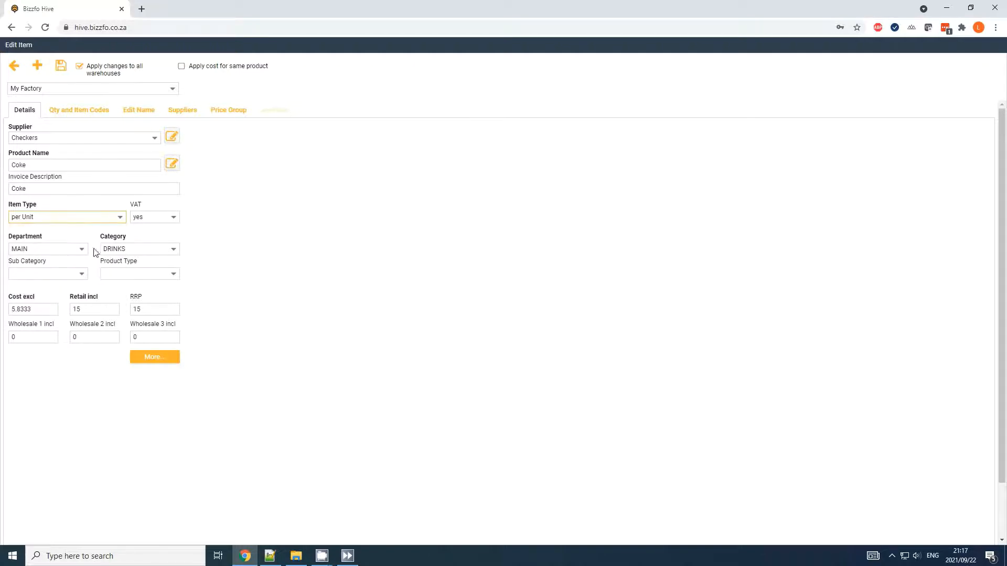
left_click(37, 308)
key("Tab")
left_click(102, 341)
left_click(161, 341)
Review Coke's quantity and item code fields, name and supplier settings, and return to the supplier invoice.
left_click(65, 110)
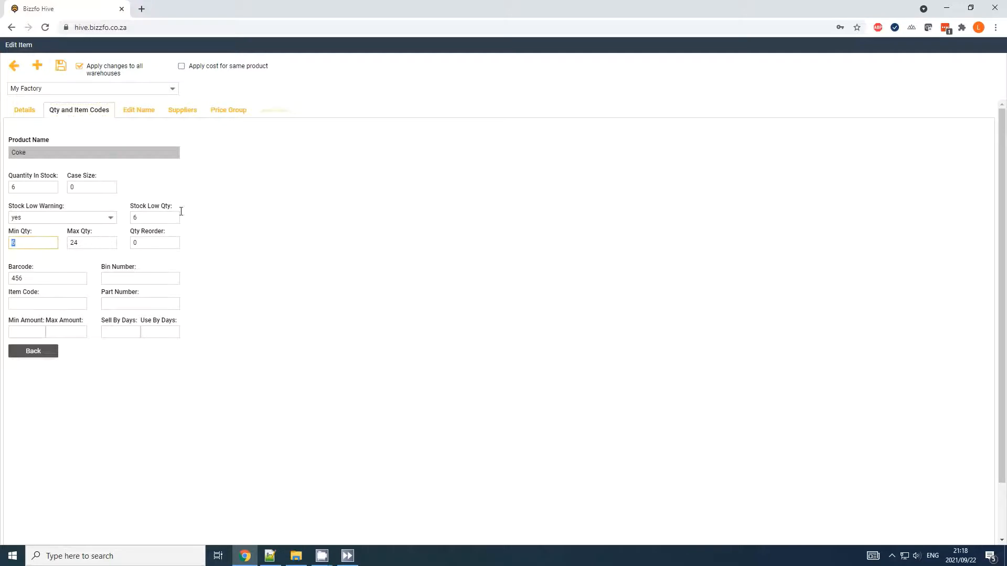
left_click(45, 281)
left_click(57, 307)
left_click(134, 282)
left_click(137, 114)
left_click(187, 112)
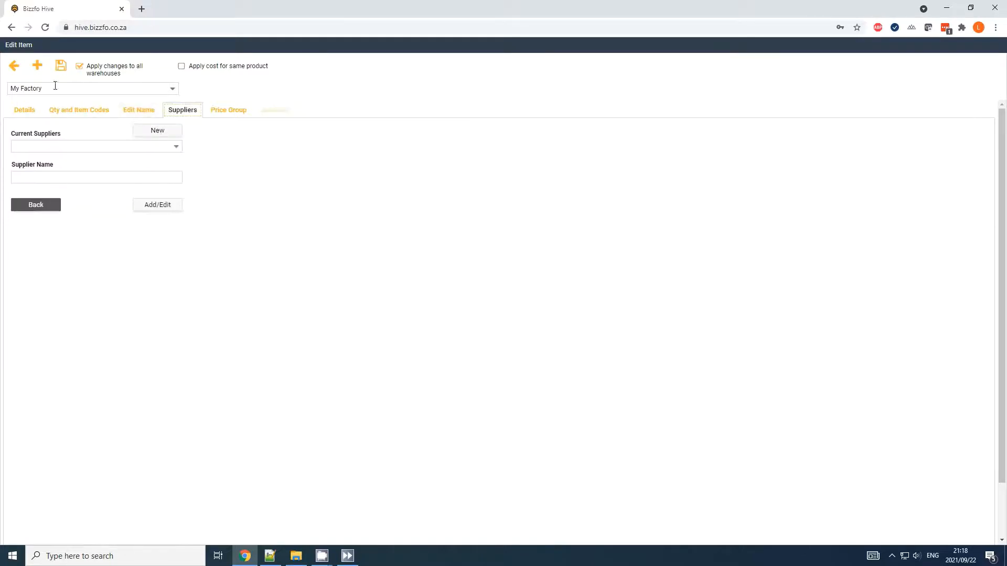
left_click(13, 67)
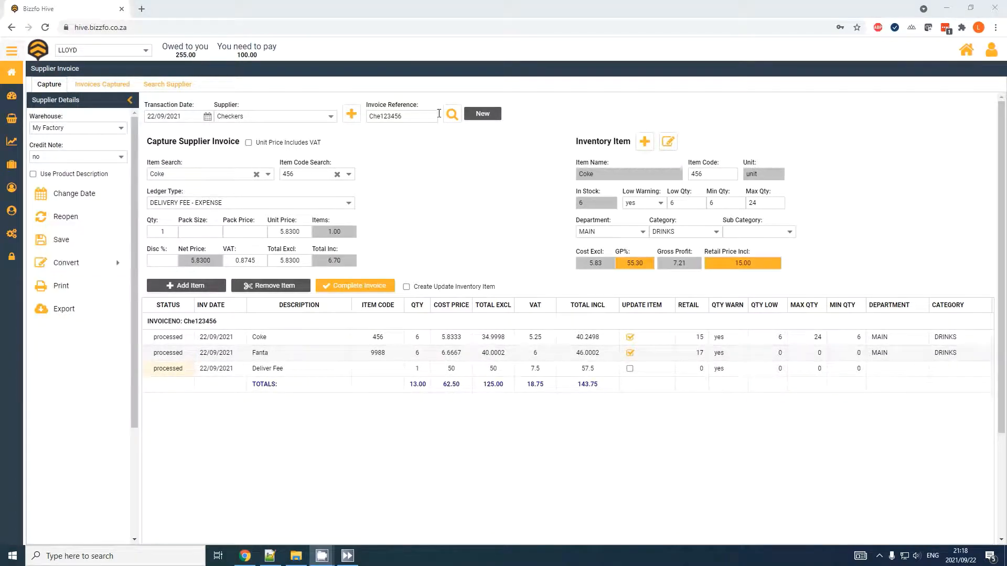
List the captured invoices for My Factory and compare the expense categories of the Checkers entries.
left_click(88, 85)
left_click(90, 233)
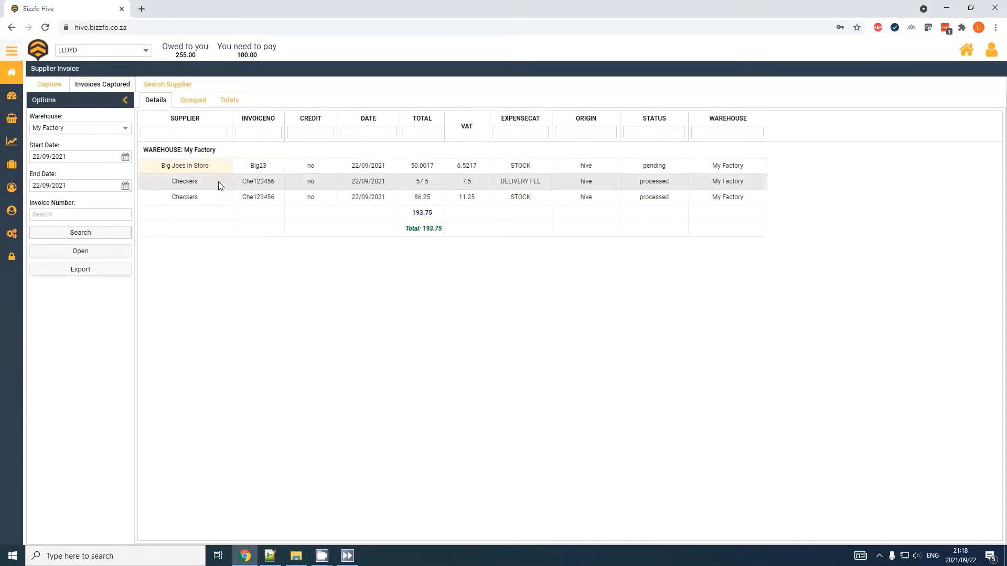
left_click(222, 184)
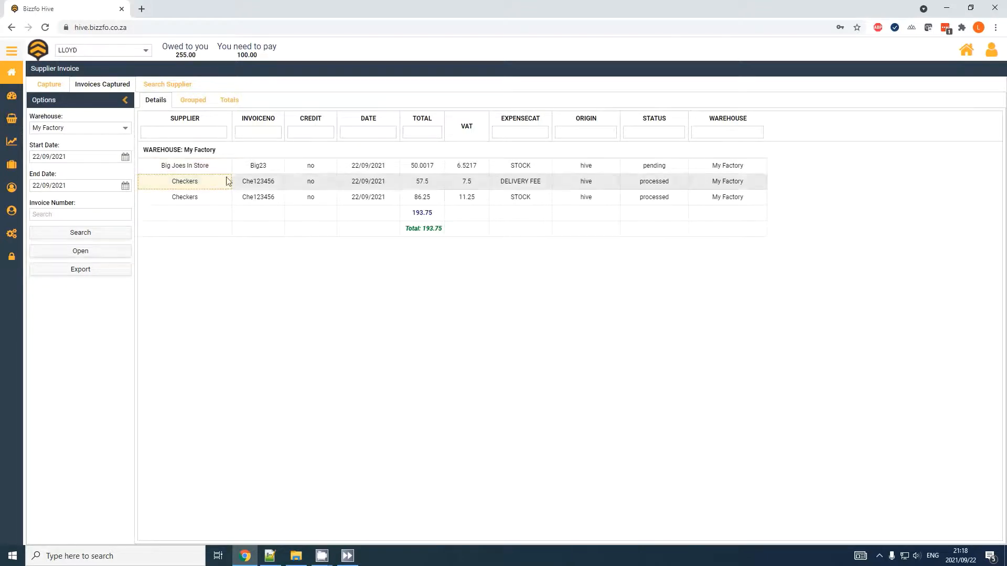
left_click(270, 199)
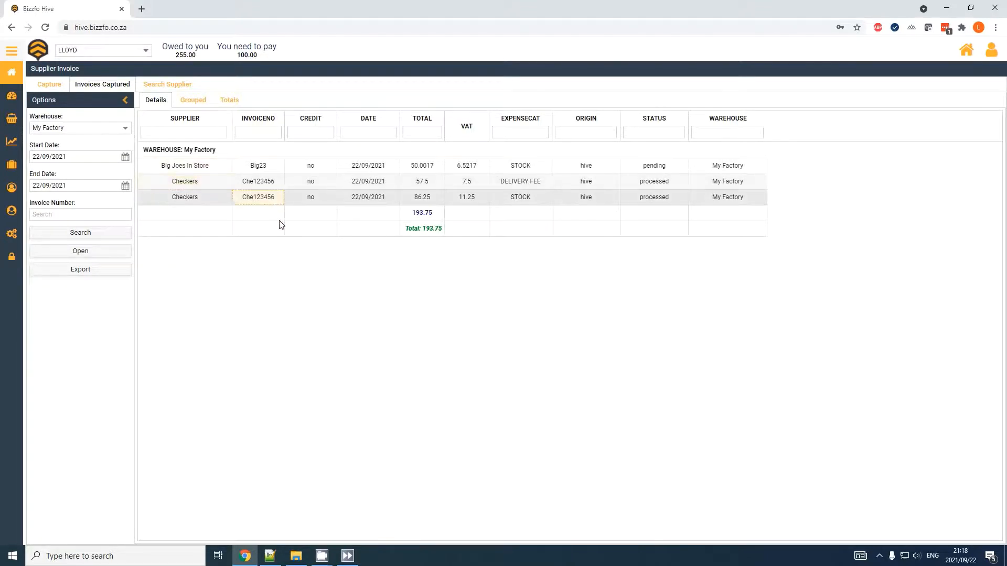
left_click(387, 184)
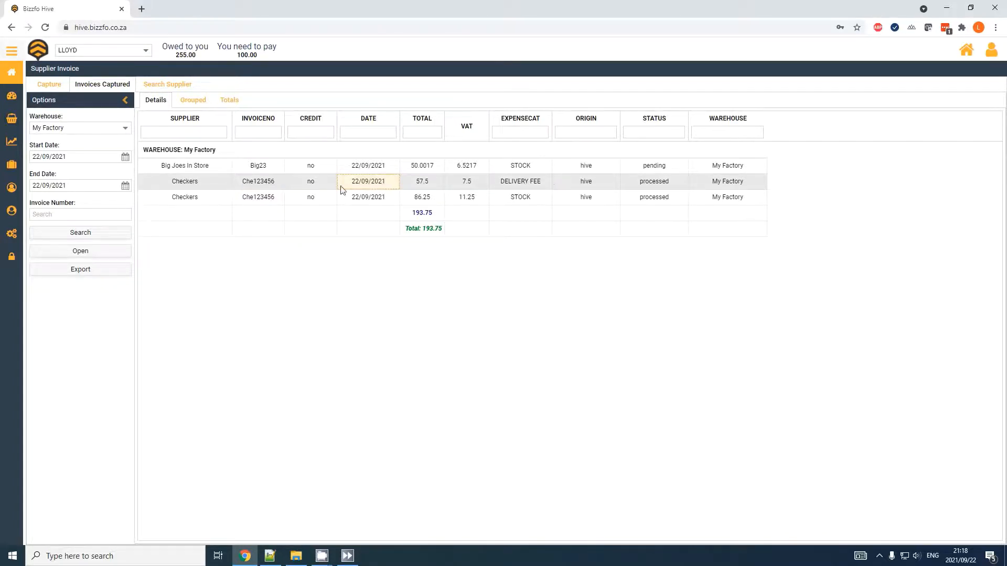
left_click(533, 166)
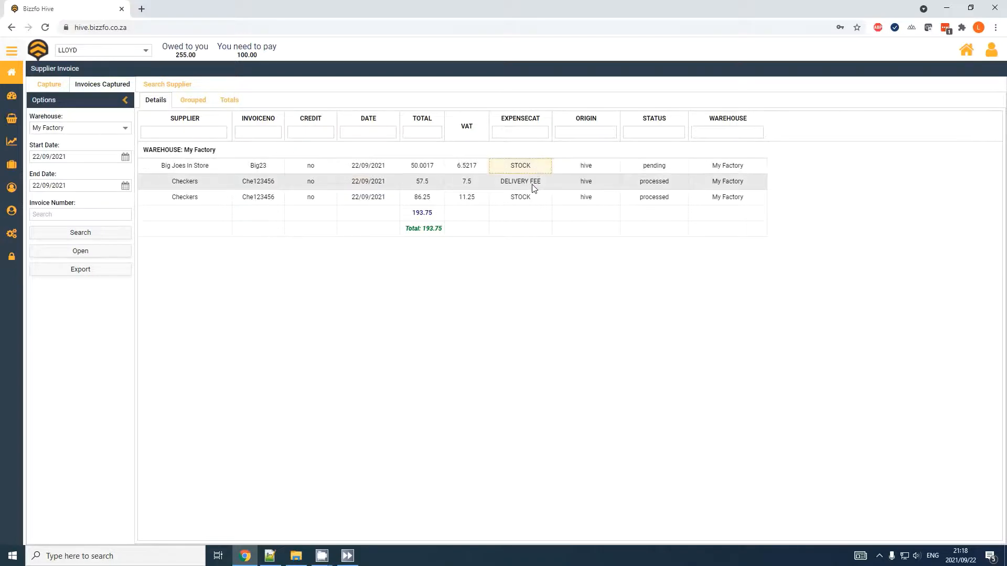
left_click(532, 183)
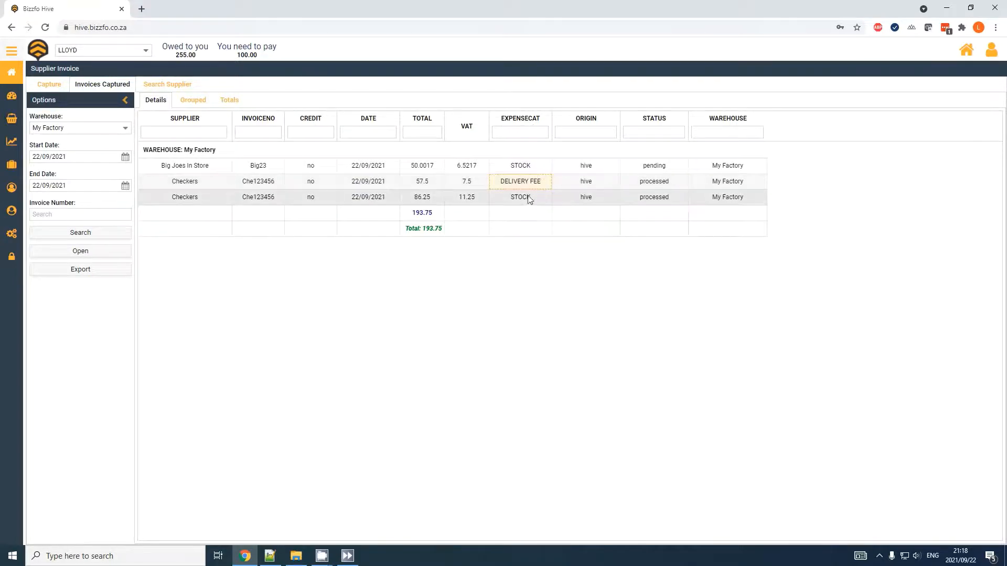
Open the Checkers stock invoice from the captured list and reopen it for editing.
double_click(265, 198)
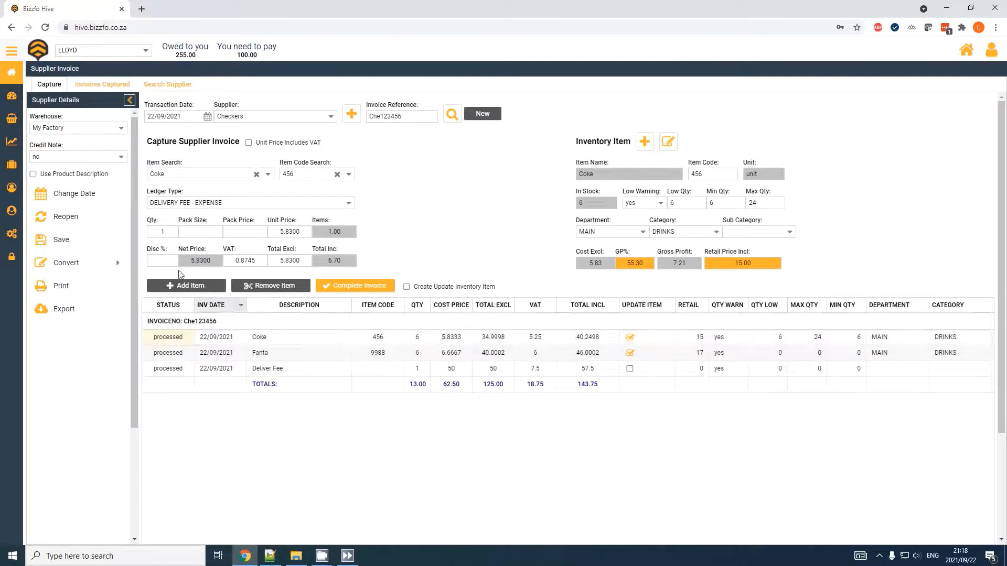
left_click(220, 353)
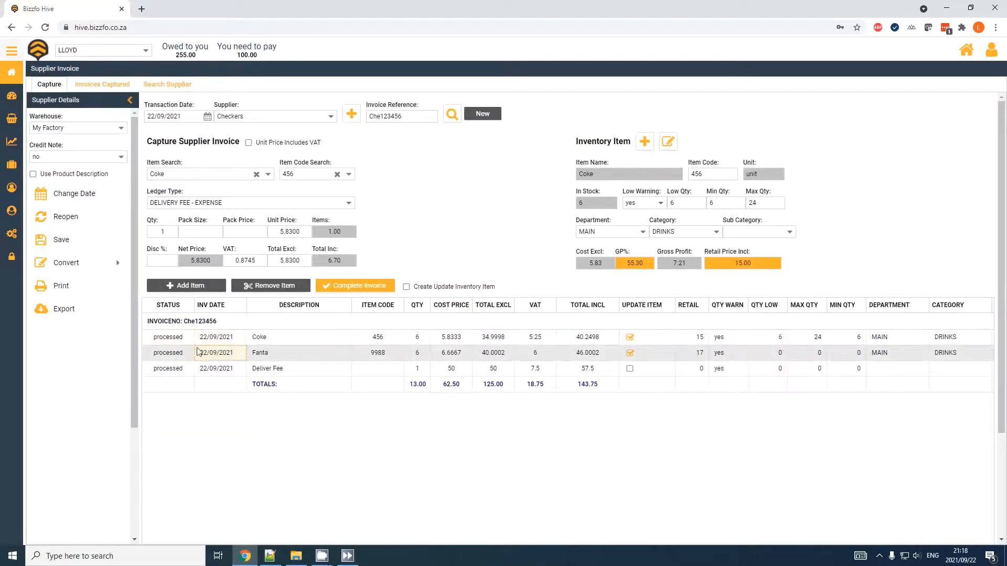
left_click(79, 218)
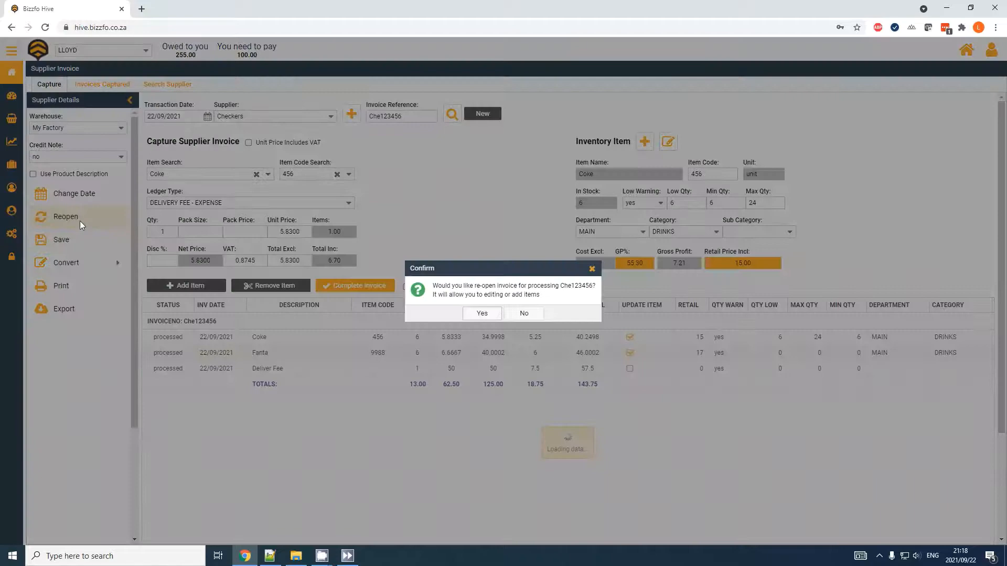
left_click(482, 315)
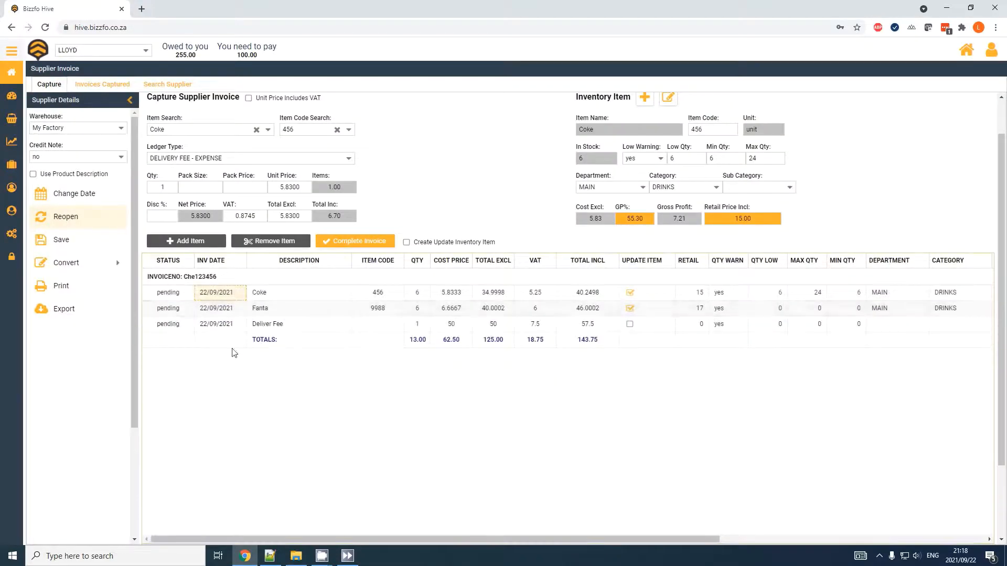
left_click(177, 325)
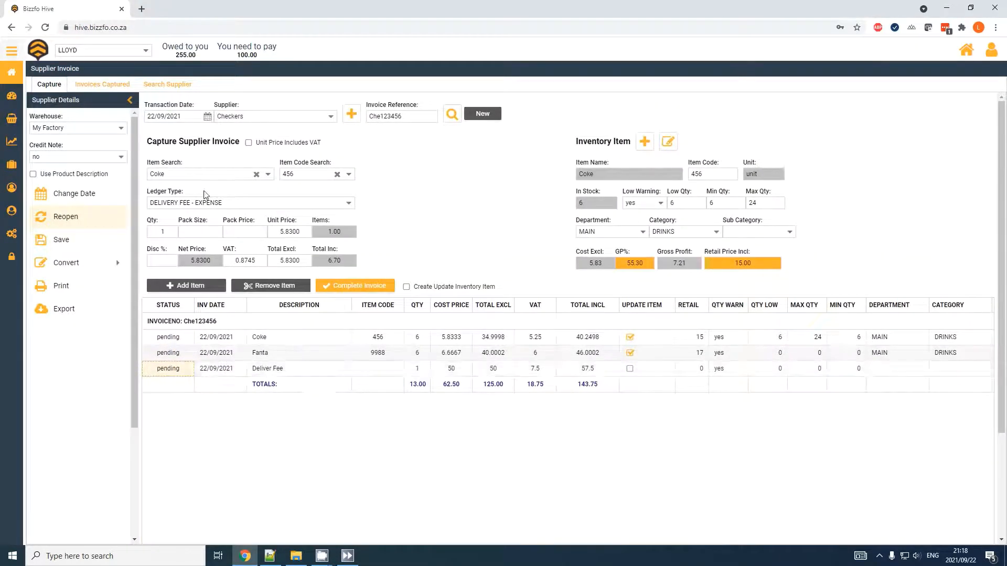
Change the reopened Checkers invoice's transaction date to 21/09/2021 and apply the date change to all its lines.
left_click(207, 117)
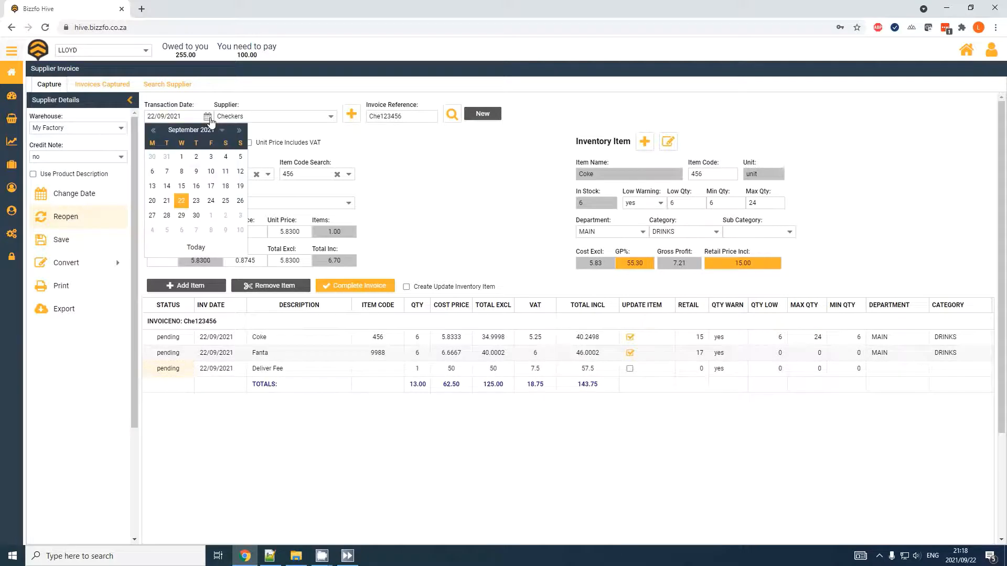
left_click(167, 201)
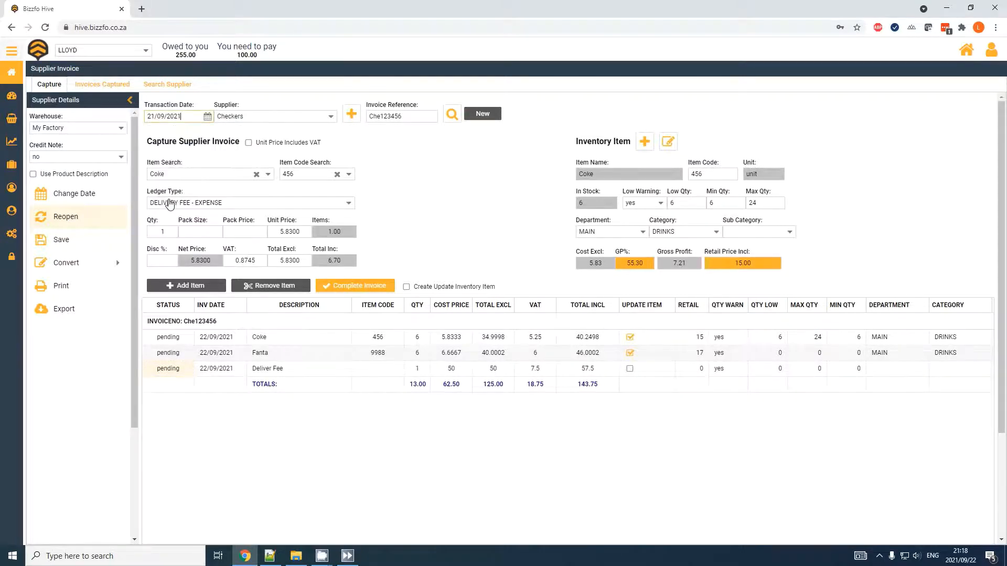
left_click(73, 195)
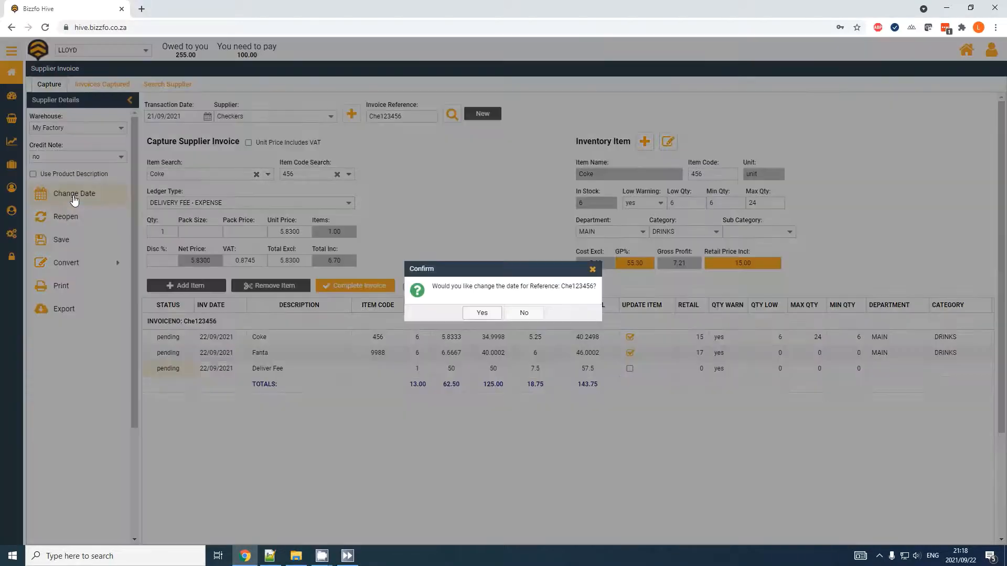
left_click(481, 313)
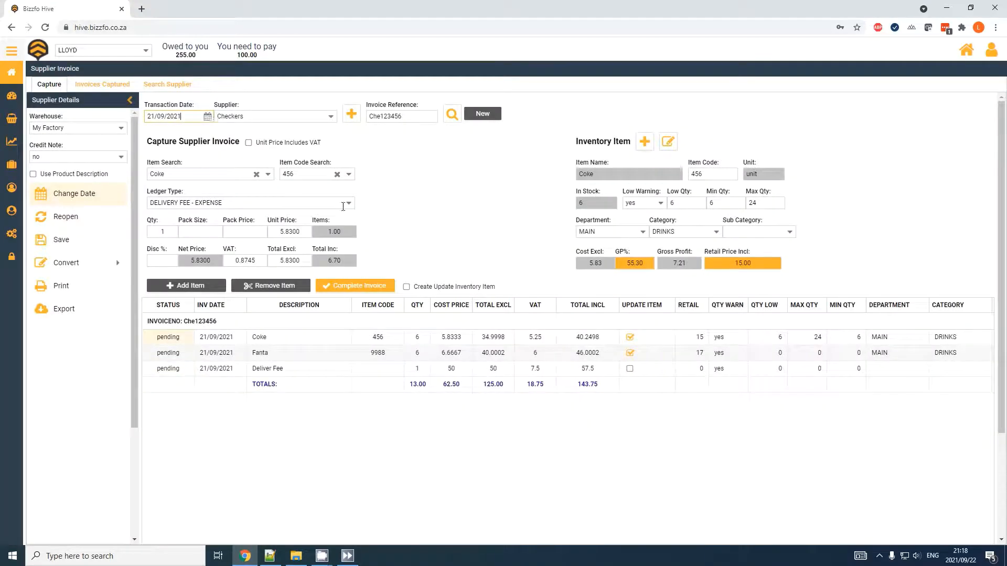
Complete and process the redated Checkers invoice, and check the status of its lines.
left_click(357, 290)
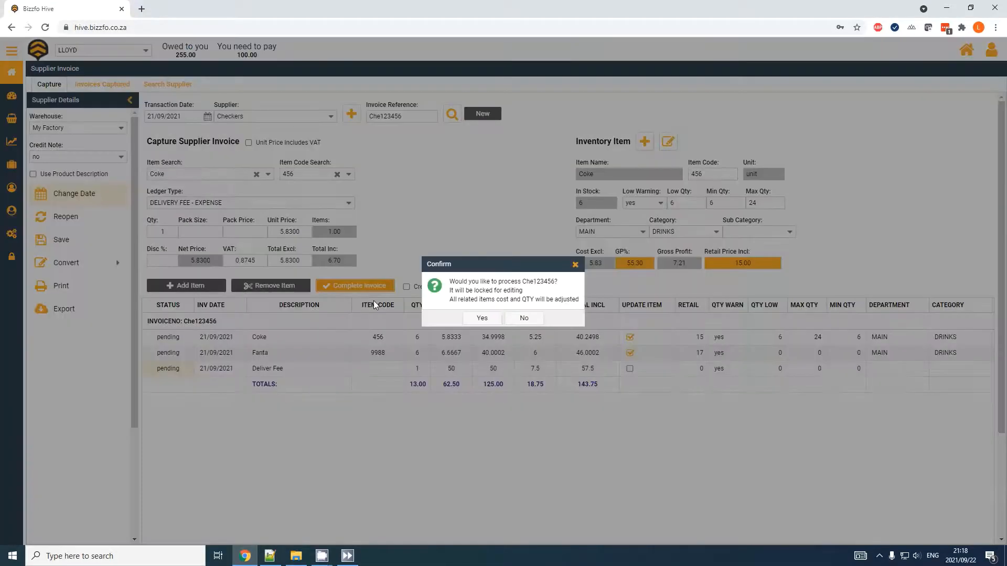
left_click(465, 320)
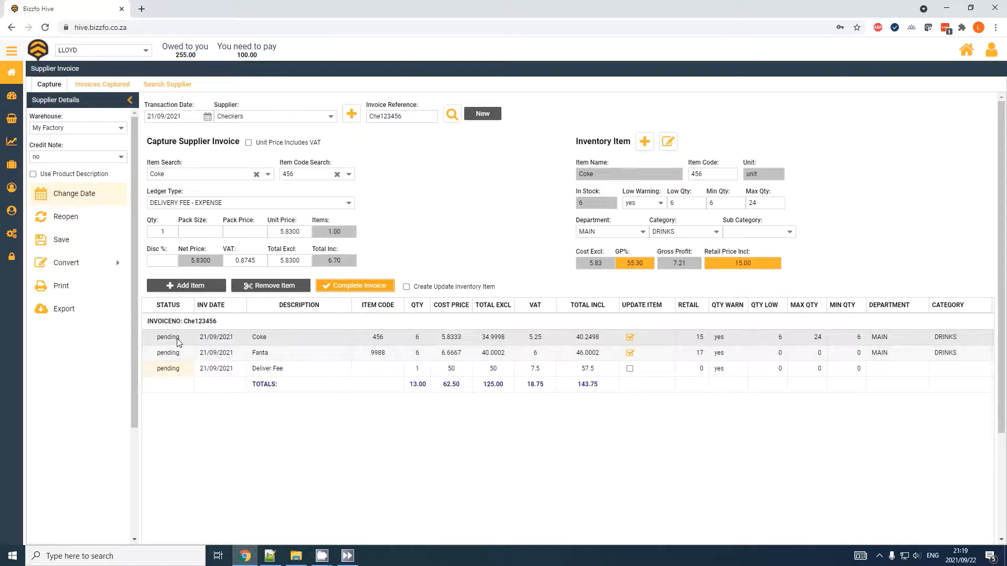
left_click(169, 370)
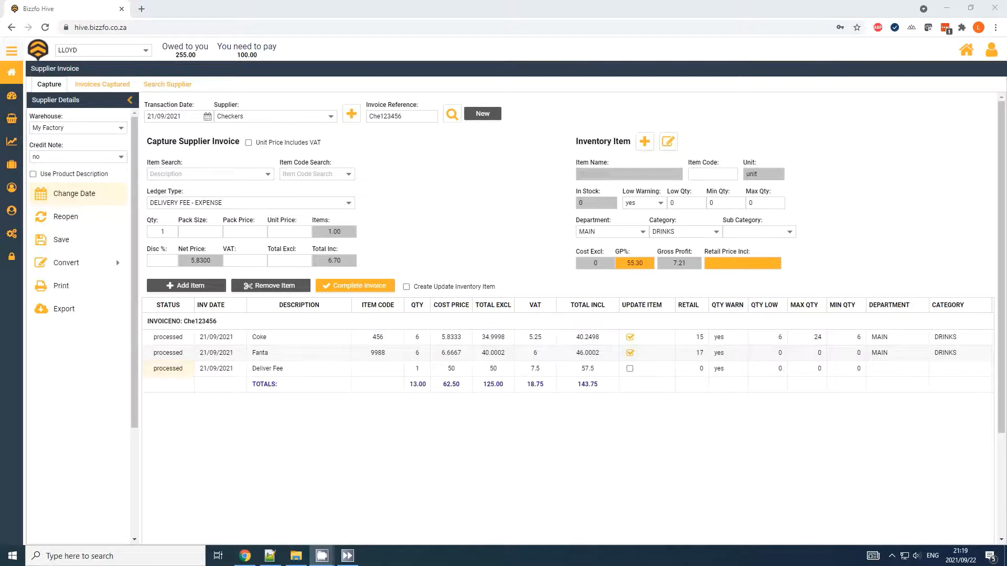
Review the invoice conversion and credit note options, and reset the form for a new supplier invoice.
left_click(117, 267)
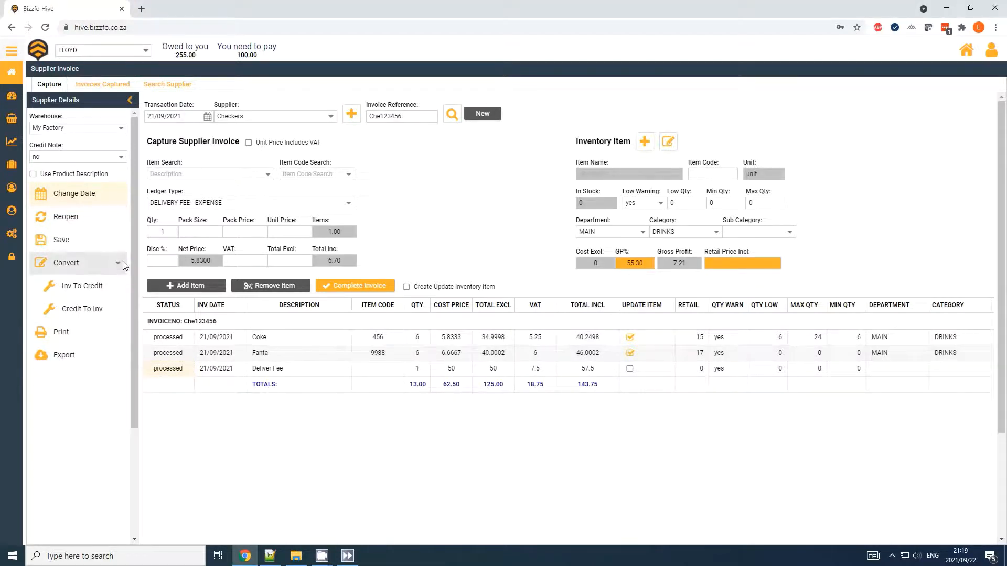
left_click(122, 158)
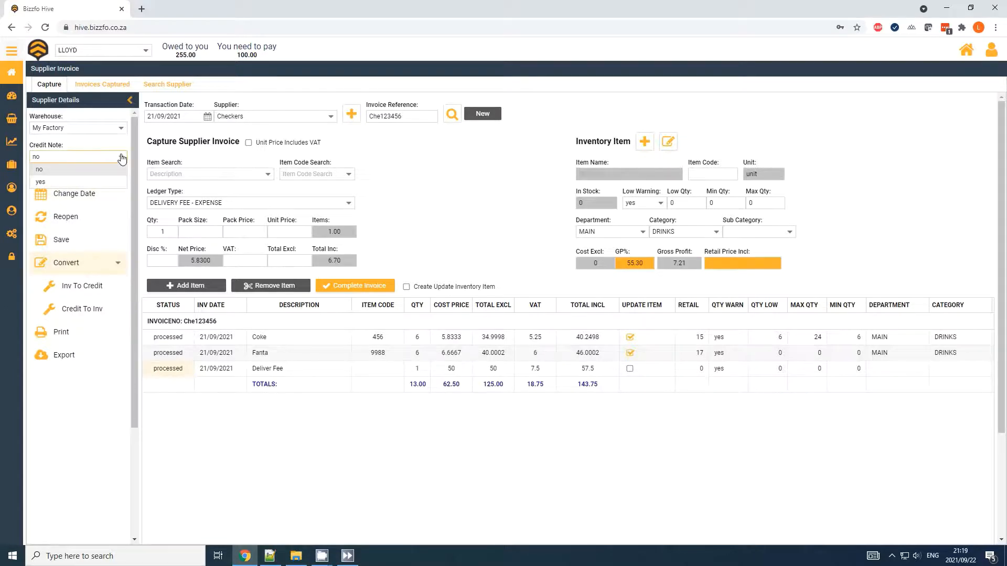
left_click(122, 158)
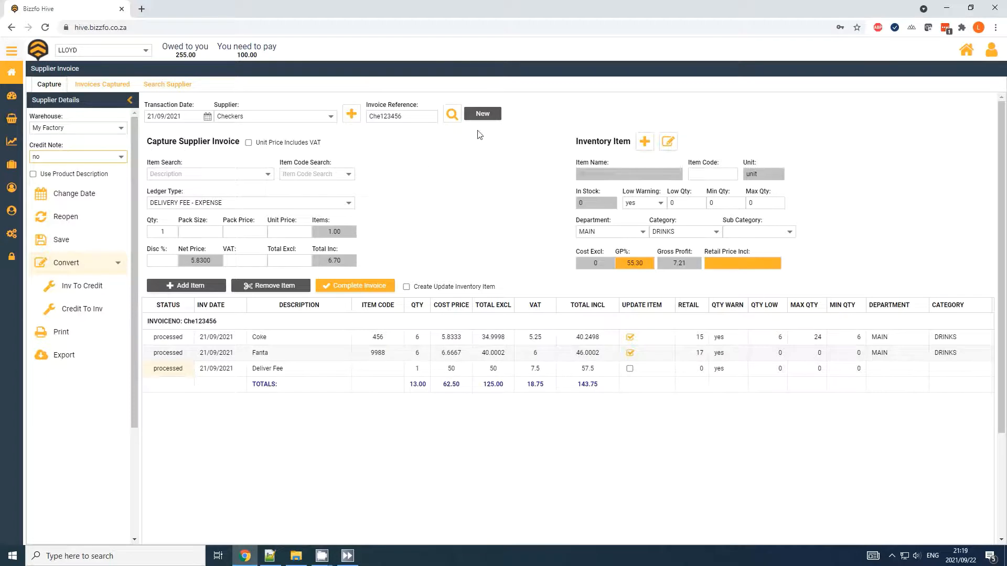
left_click(482, 115)
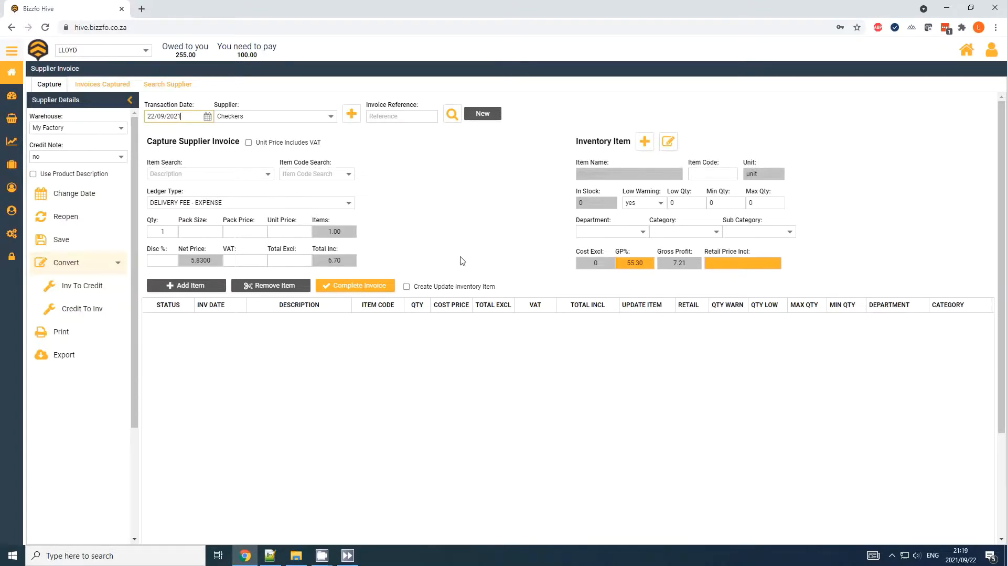
Search the supplier transactions for Checkers in the My Factory warehouse for 22/09/2021.
left_click(11, 51)
left_click(275, 85)
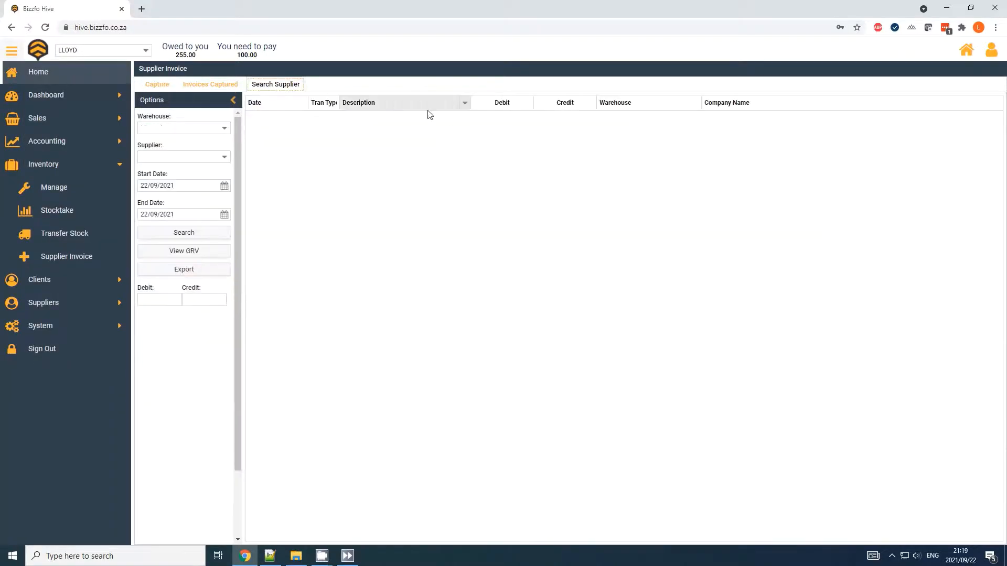
left_click(222, 235)
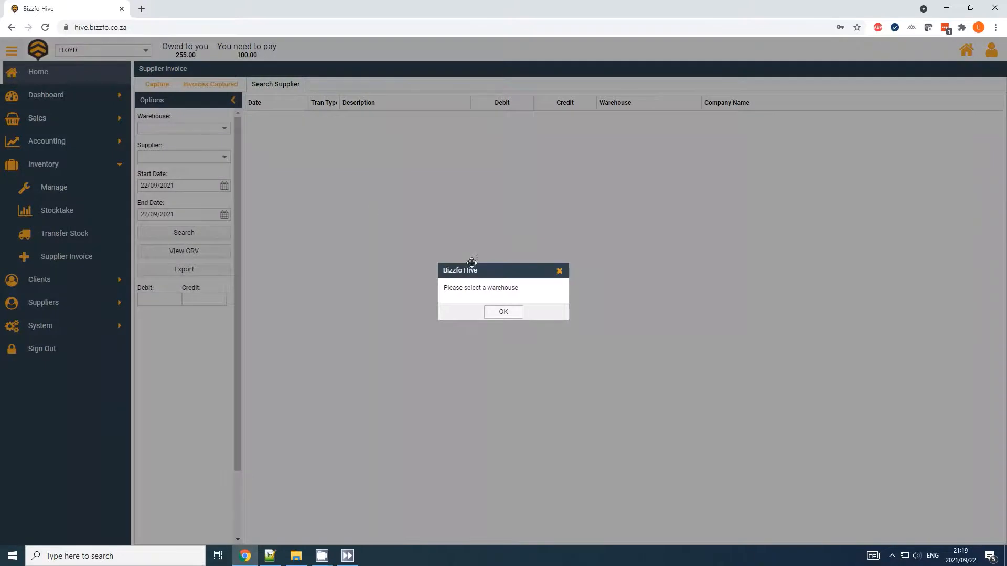
left_click(507, 314)
left_click(224, 129)
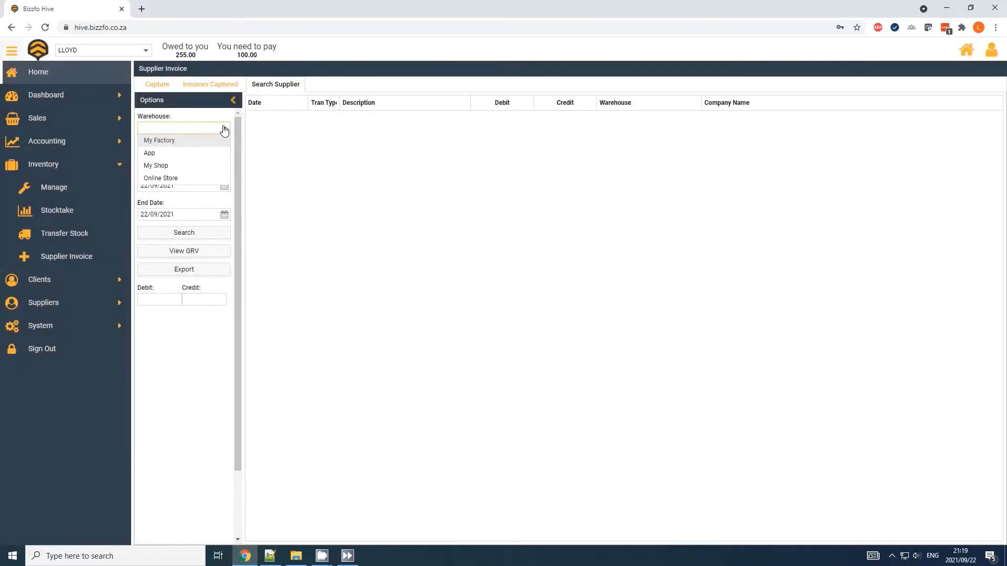
left_click(180, 149)
left_click(204, 156)
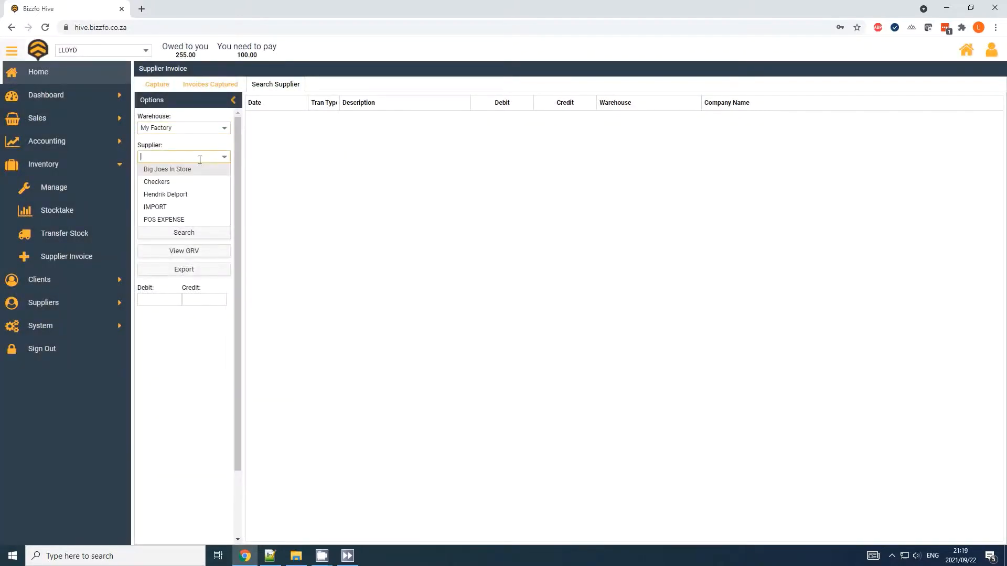
left_click(188, 181)
left_click(196, 233)
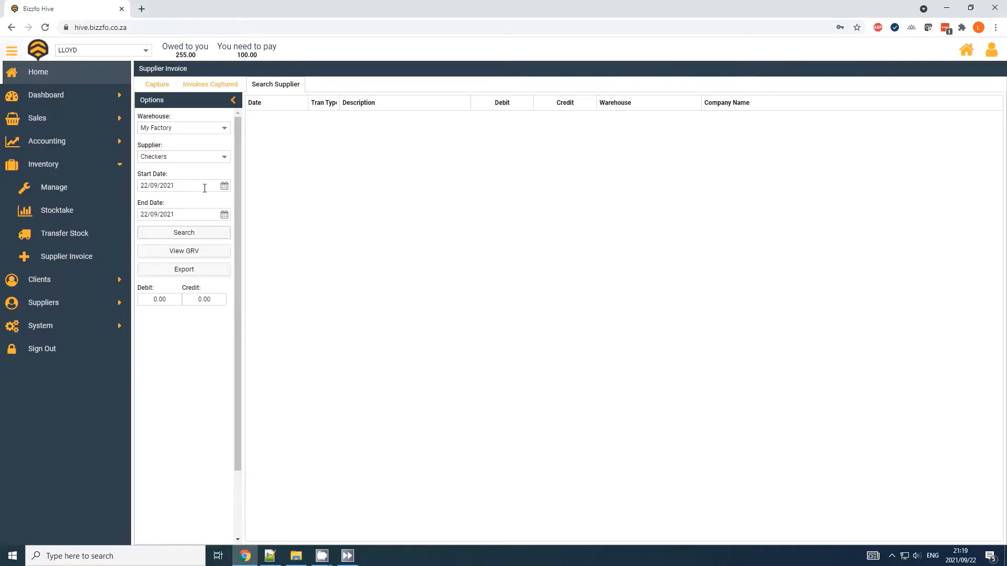
Set the supplier search's start date to 21/09/2021, rerun it and examine the listed transaction.
left_click(224, 186)
left_click(157, 270)
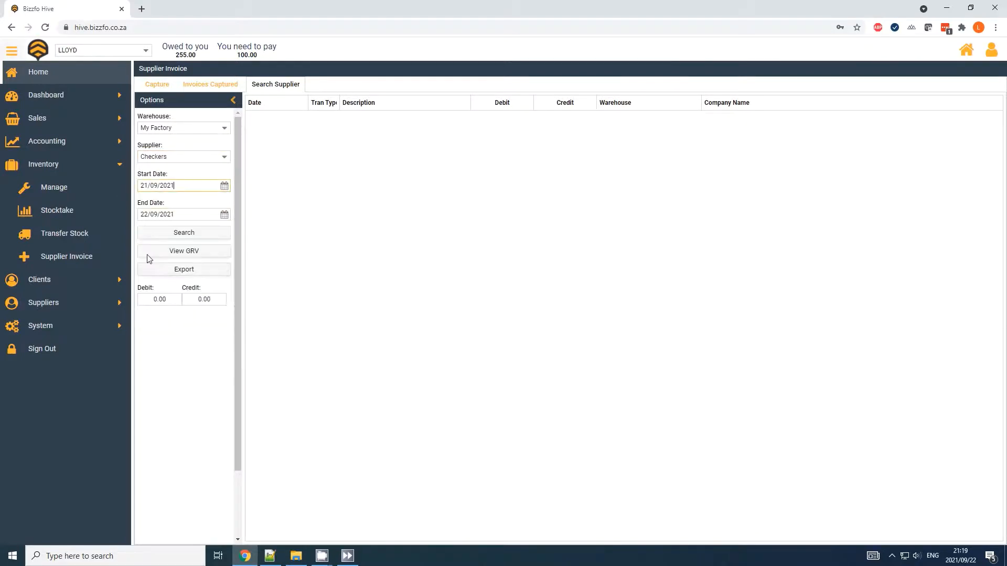
left_click(174, 233)
left_click(447, 113)
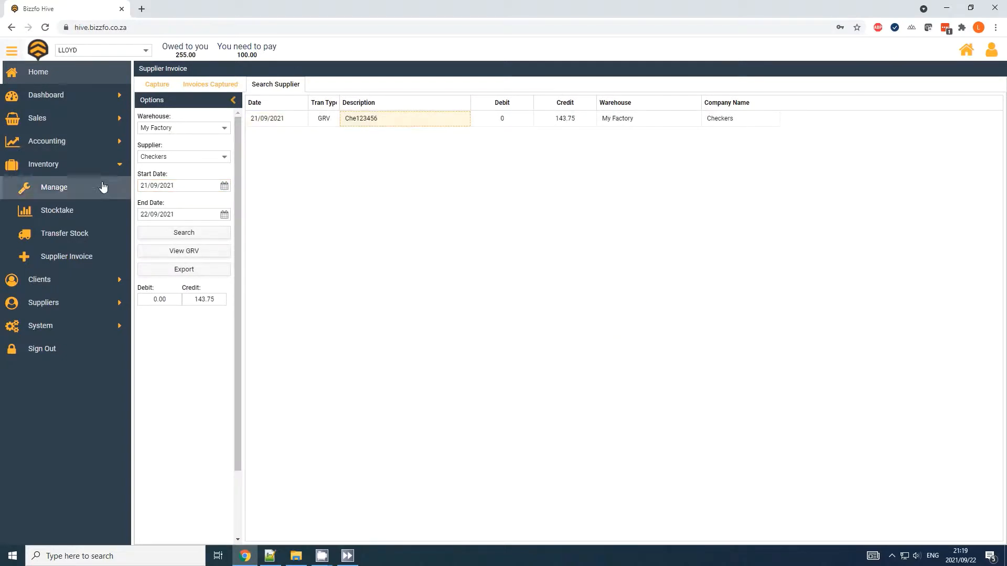
List My Factory's supplier balances and aging in the supplier accounts, and examine Checkers' GRV total and amount due.
left_click(120, 305)
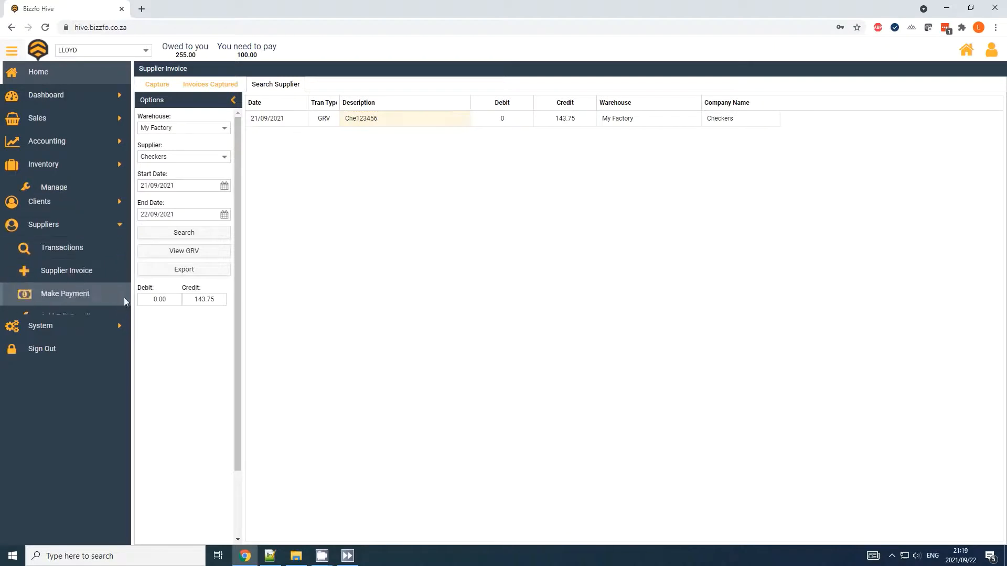
left_click(74, 239)
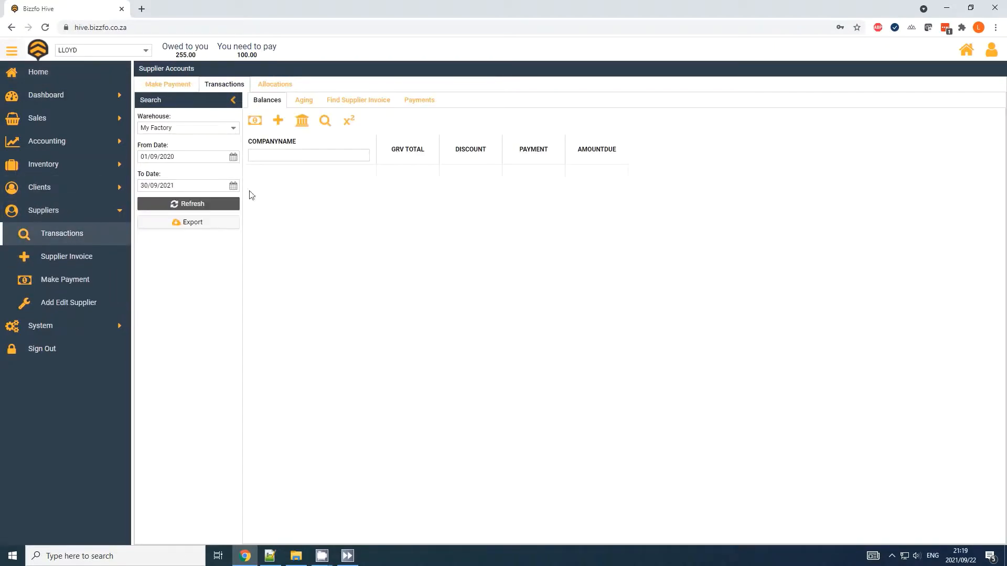
left_click(209, 206)
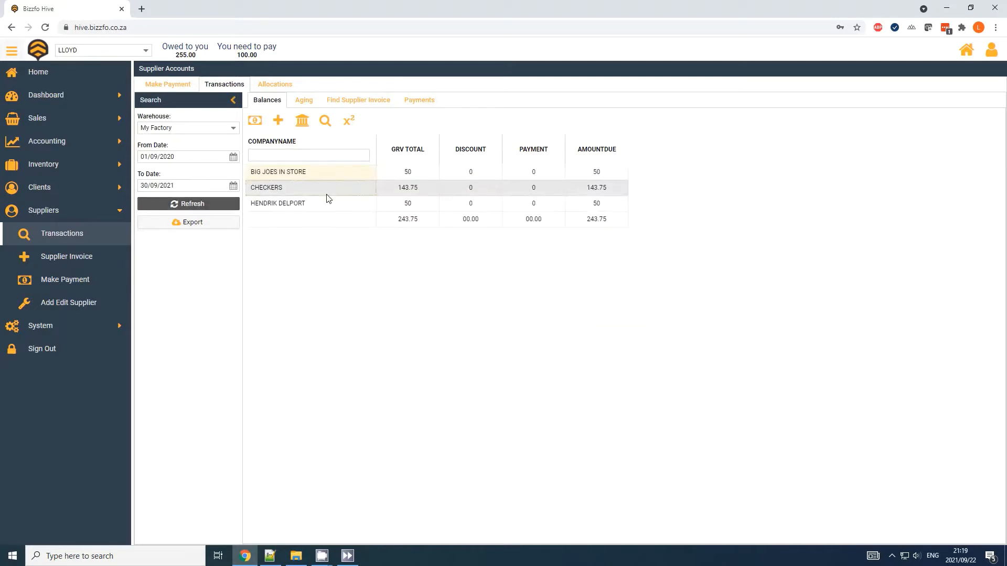
left_click(404, 189)
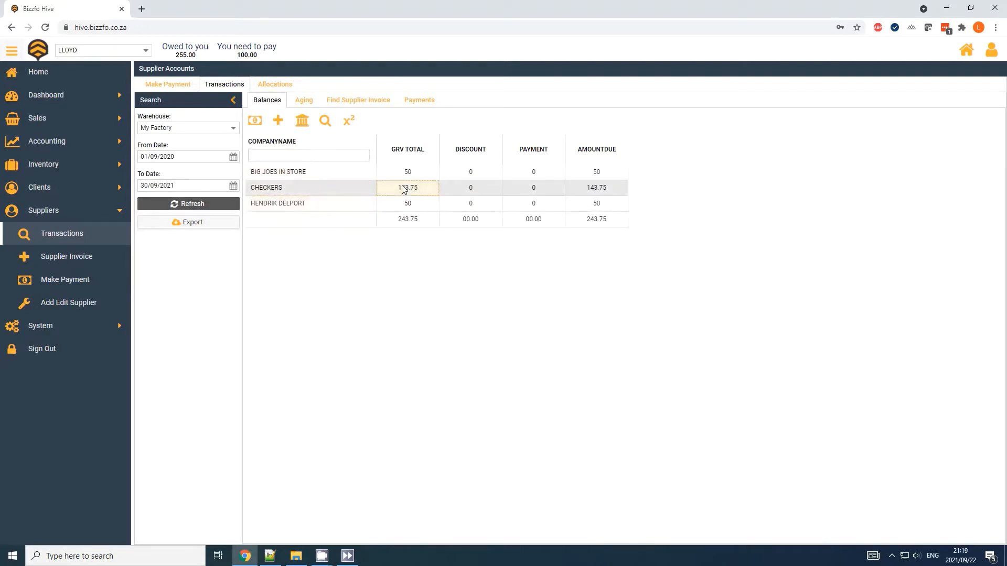
left_click(498, 186)
left_click(584, 189)
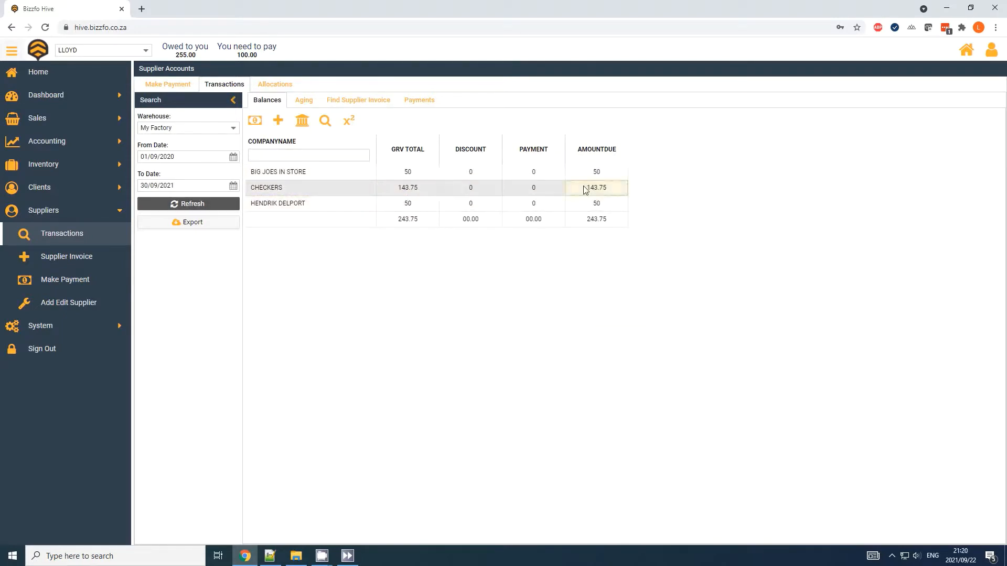
left_click(297, 102)
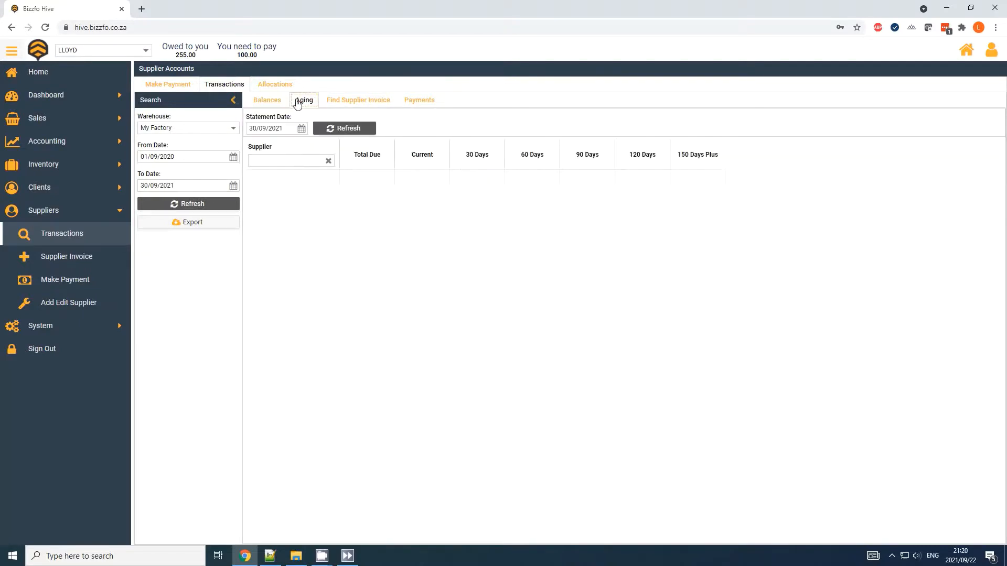
left_click(338, 129)
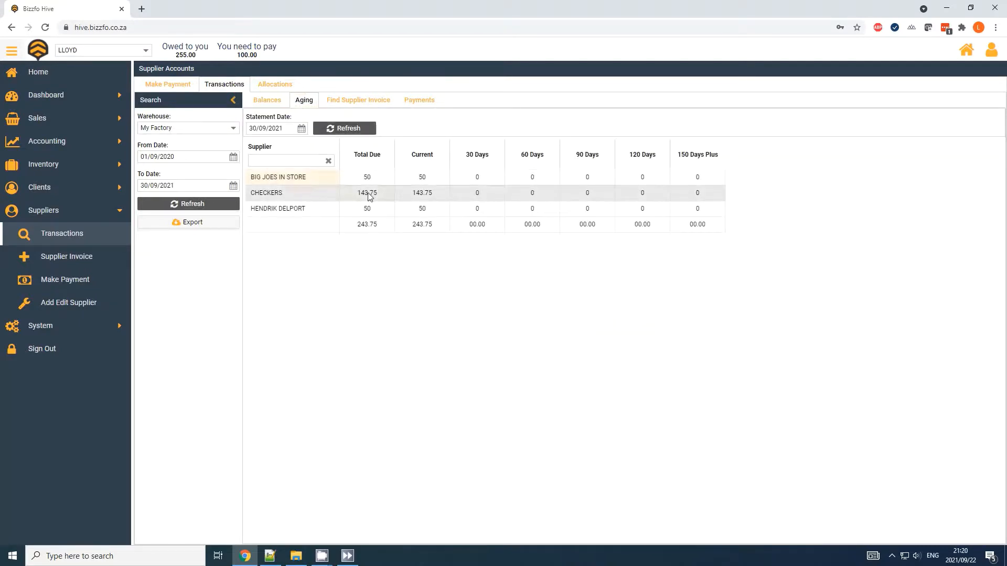
Find Checkers' supplier invoices, examine the transaction type, and refresh the list of supplier payments.
left_click(373, 105)
left_click(362, 120)
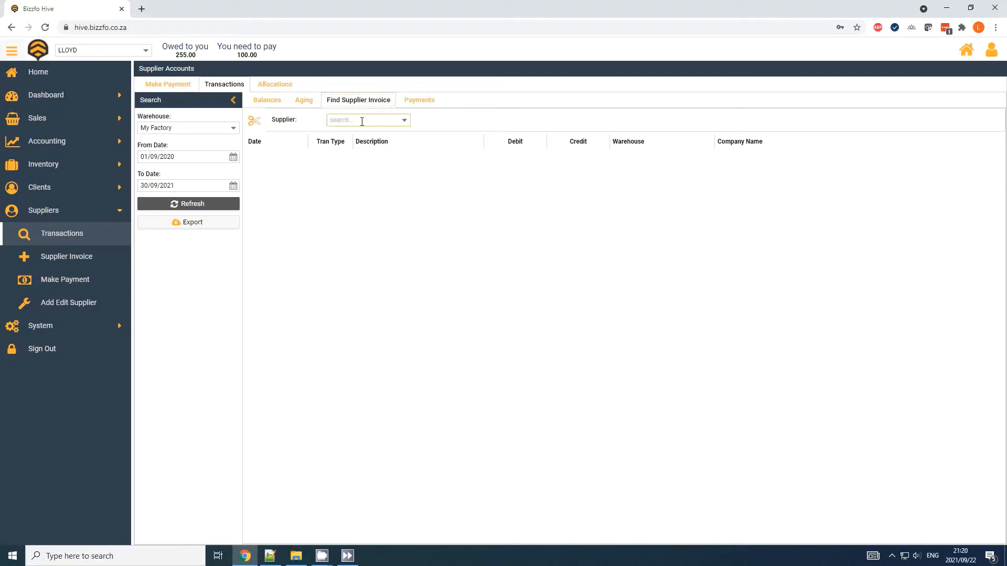
type("che")
key("Return")
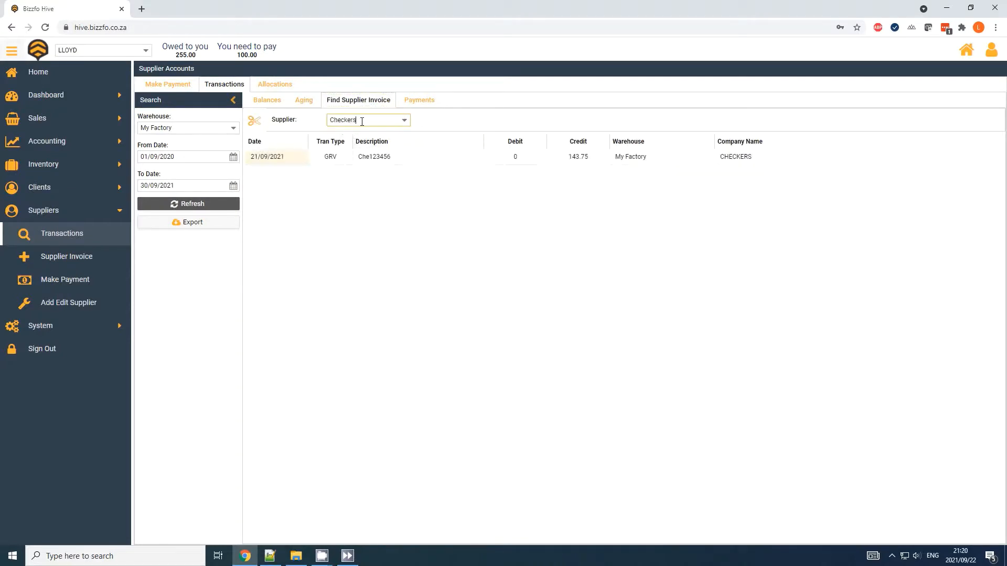
left_click(334, 160)
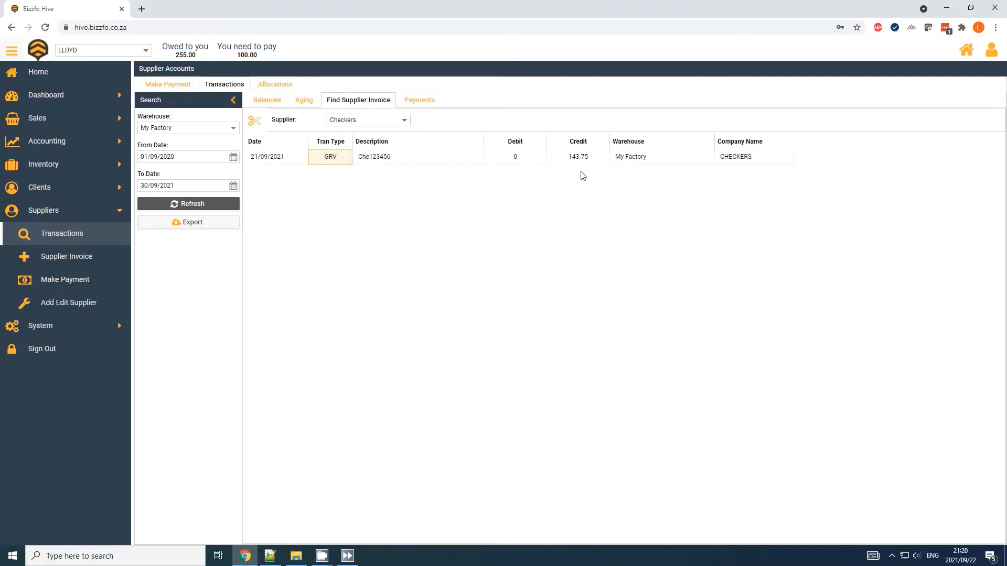
left_click(419, 100)
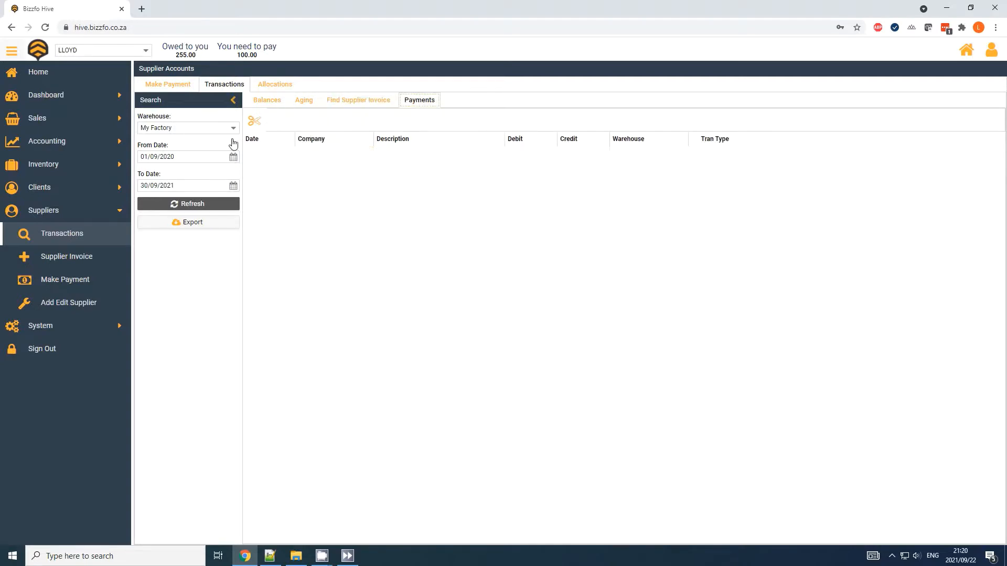
left_click(197, 207)
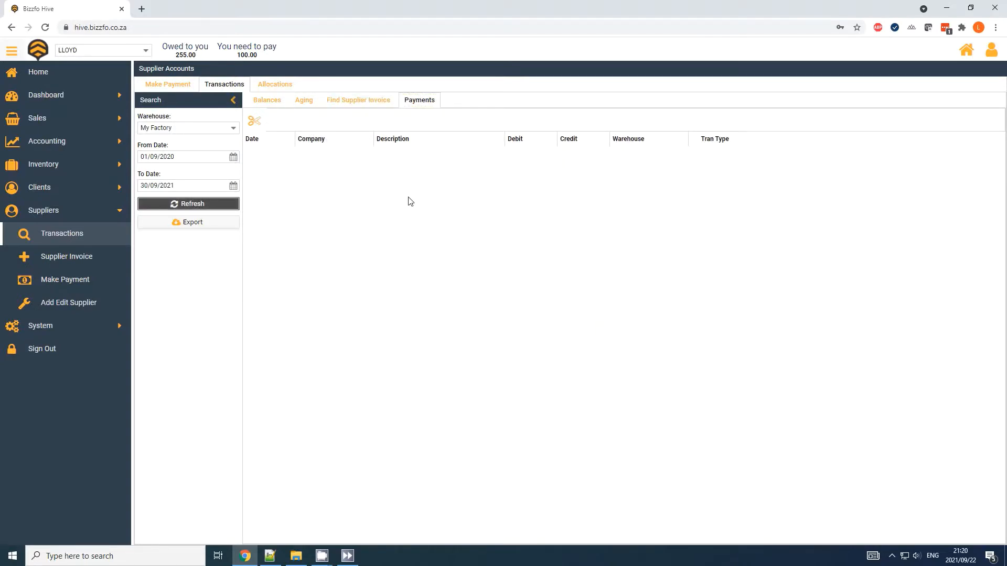
List Checkers' outstanding entries in the payment allocations and review the allocation filter options, keeping Outstanding.
left_click(273, 87)
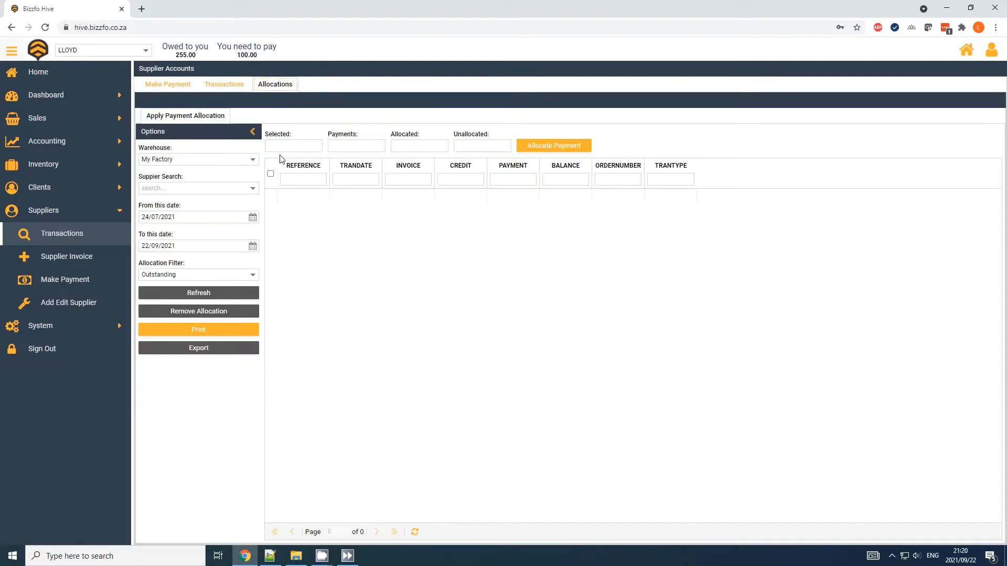
left_click(178, 190)
type("ch")
key("Return")
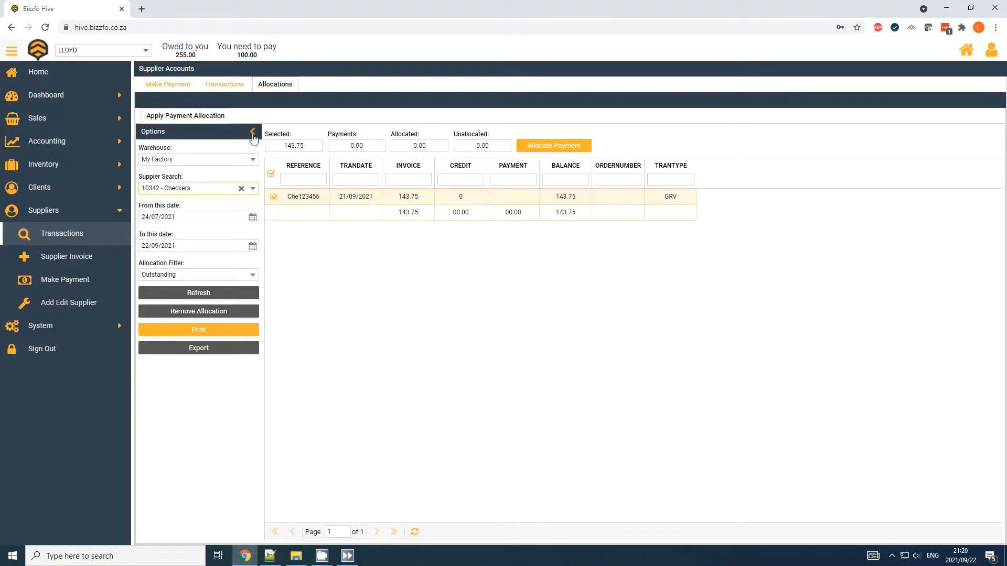
left_click(251, 275)
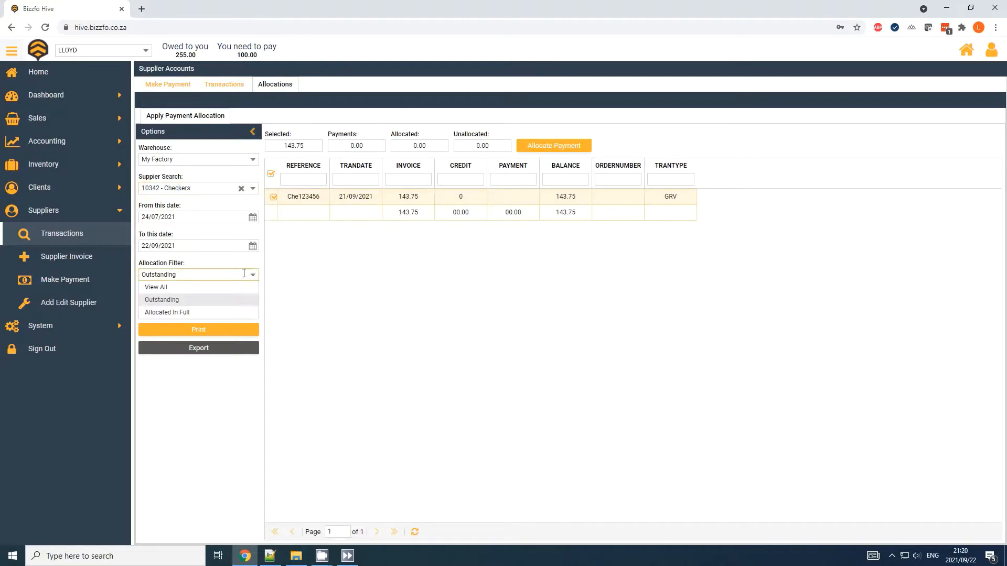
left_click(186, 302)
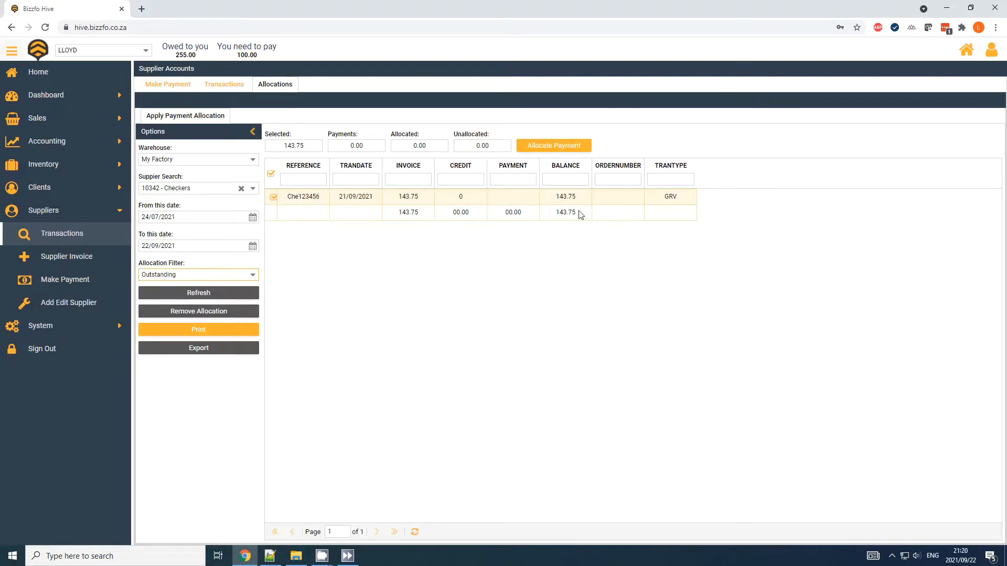
Start a new supplier payment and choose Checkers as the supplier.
left_click(215, 85)
left_click(172, 90)
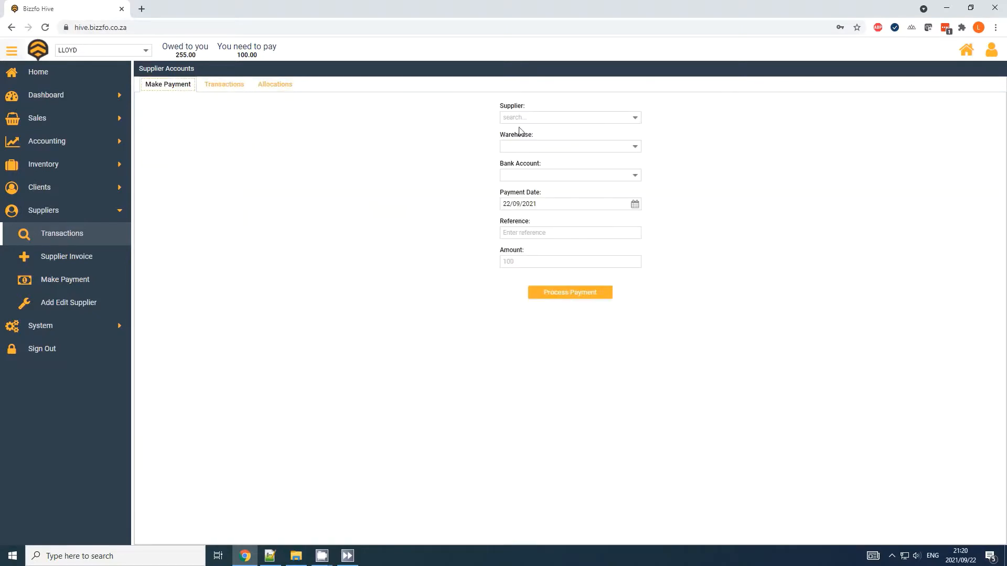
left_click(637, 119)
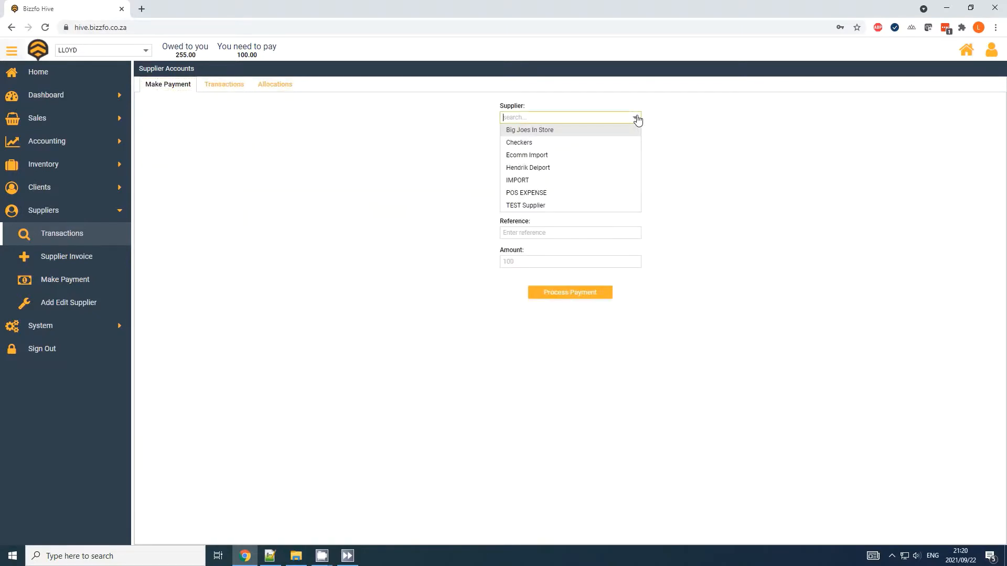
left_click(614, 143)
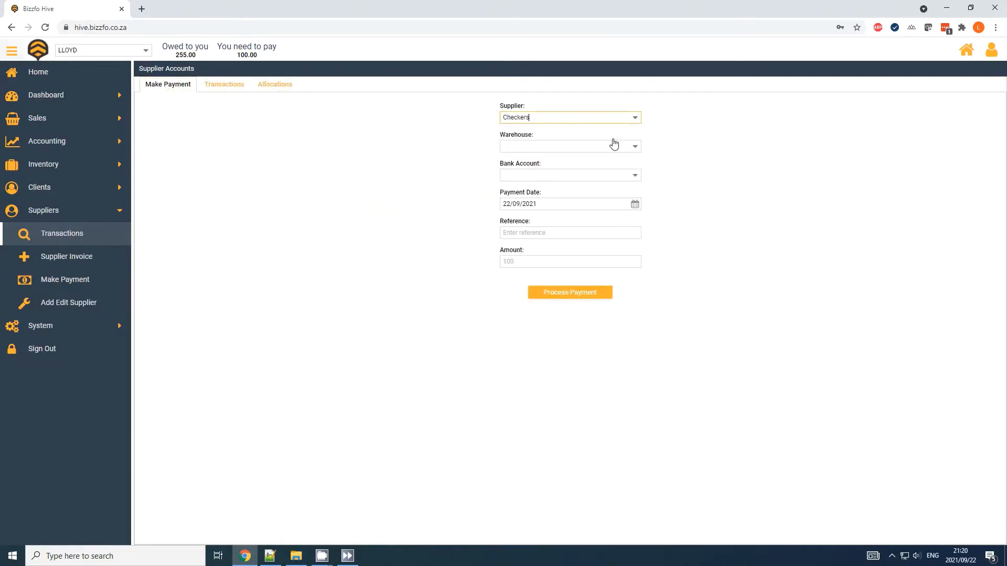
List the inventory items supplied by Checkers and examine the stock and prices of Coke and Fanta.
left_click(119, 142)
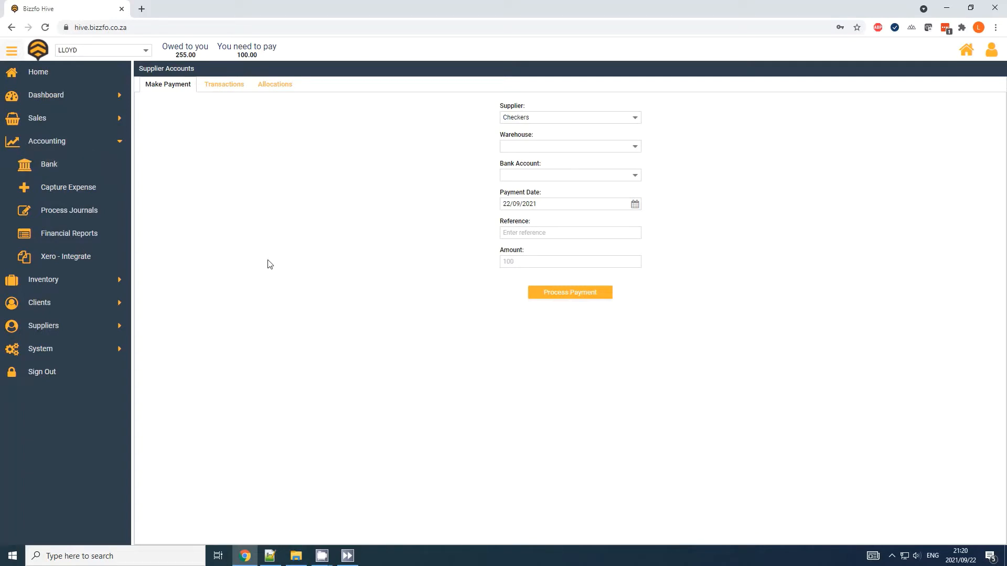
left_click(41, 74)
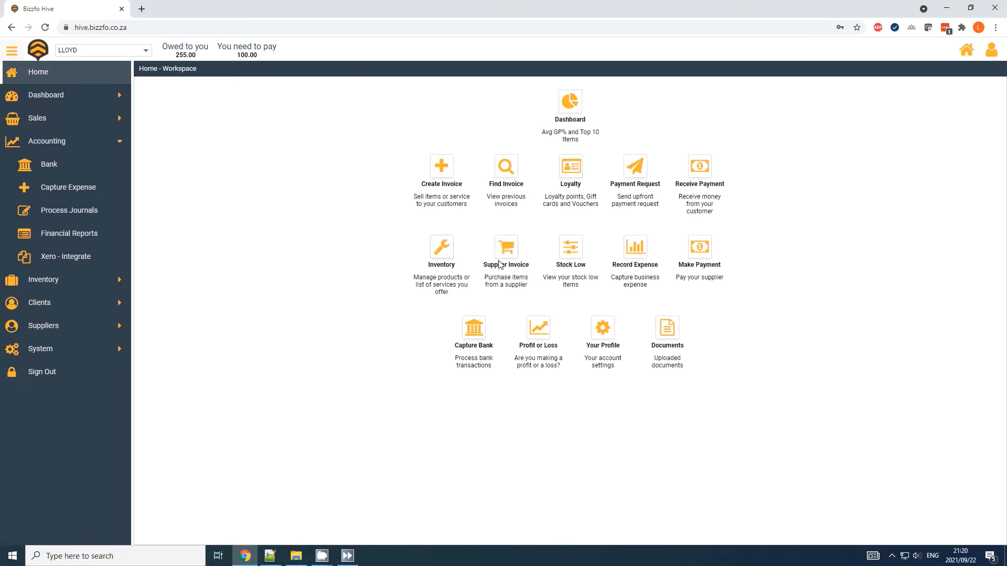
left_click(442, 248)
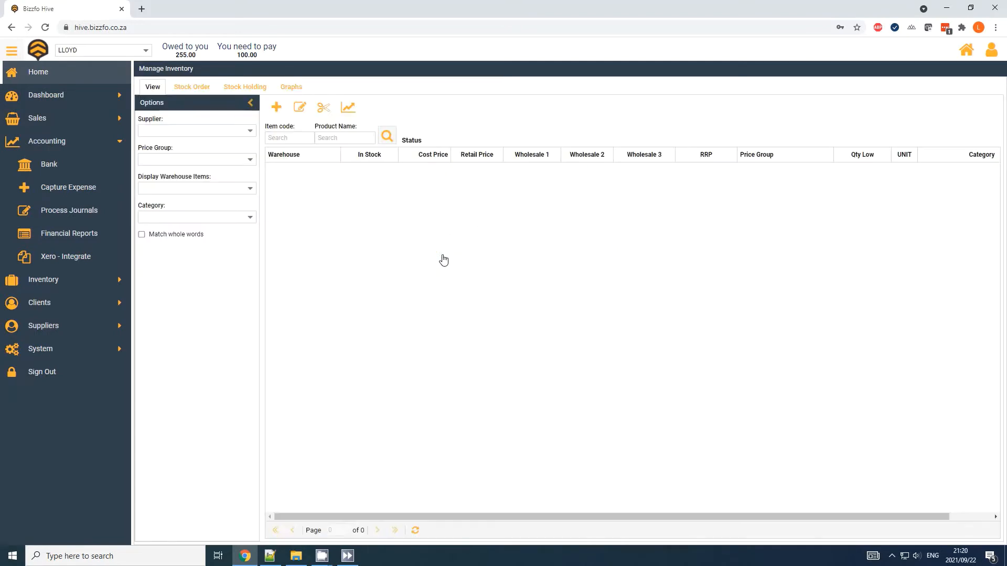
left_click(250, 131)
left_click(181, 155)
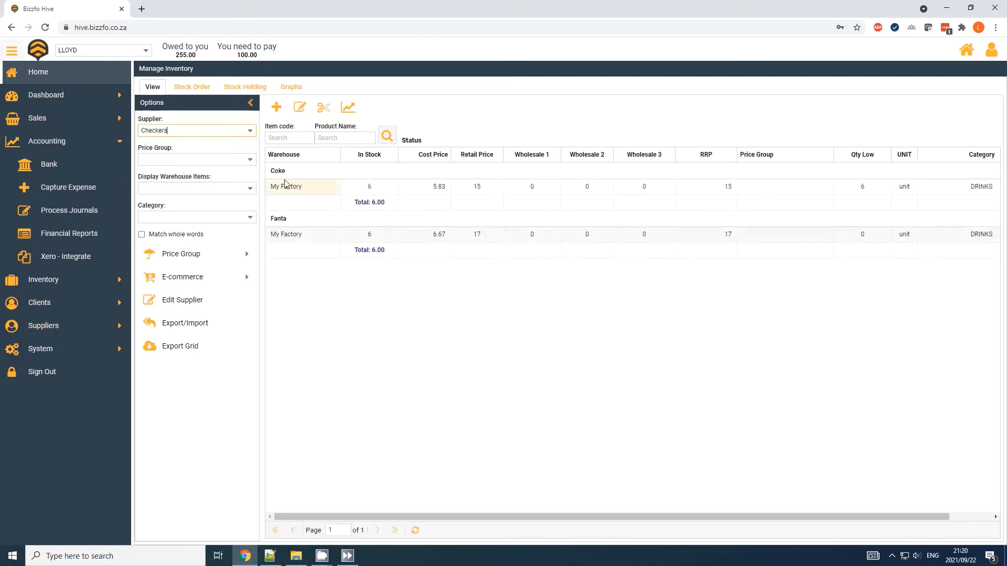
left_click(315, 188)
left_click(330, 238)
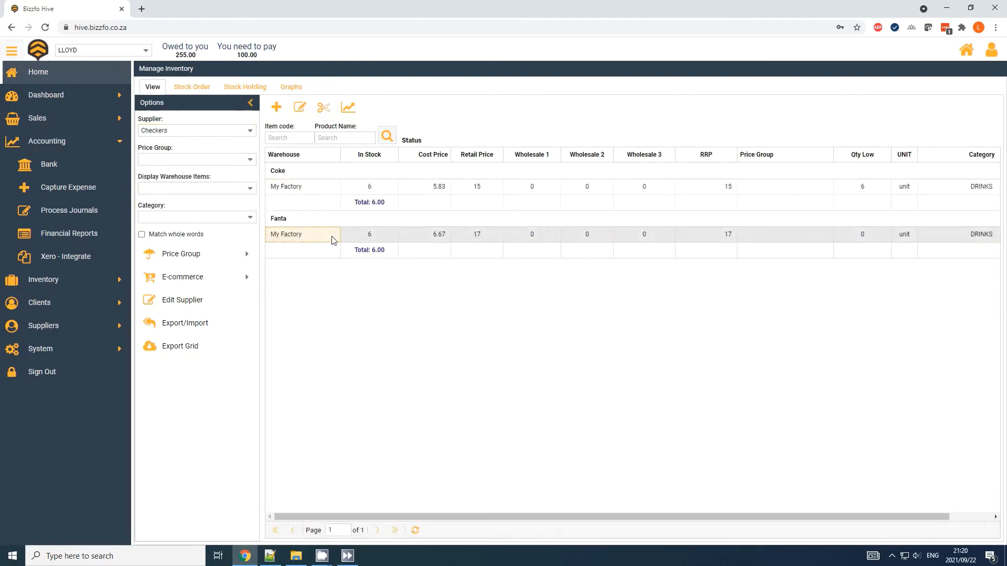
Open the Coke item for editing, review its naming, item code and cost details, and return to the inventory list.
left_click(331, 189)
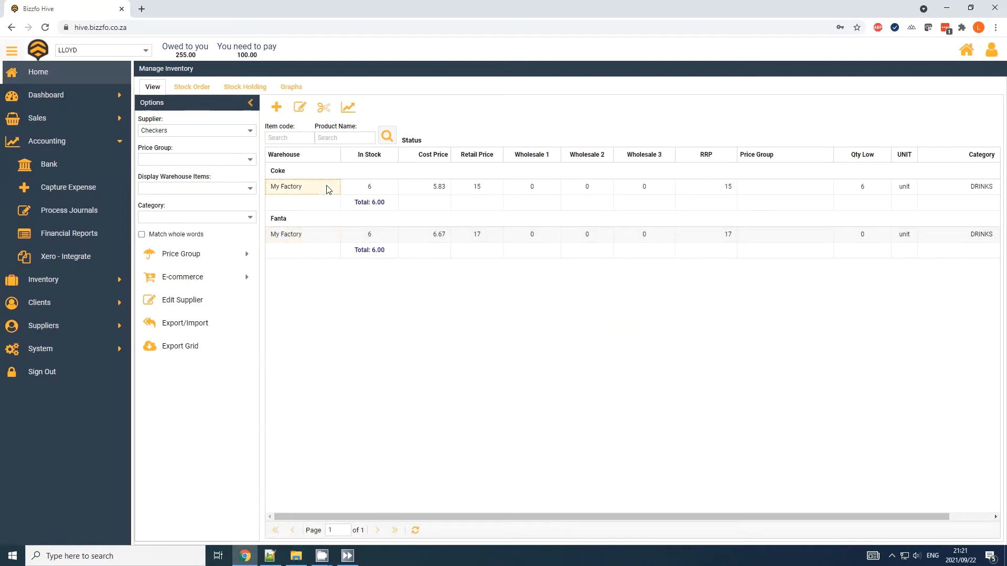
left_click(300, 109)
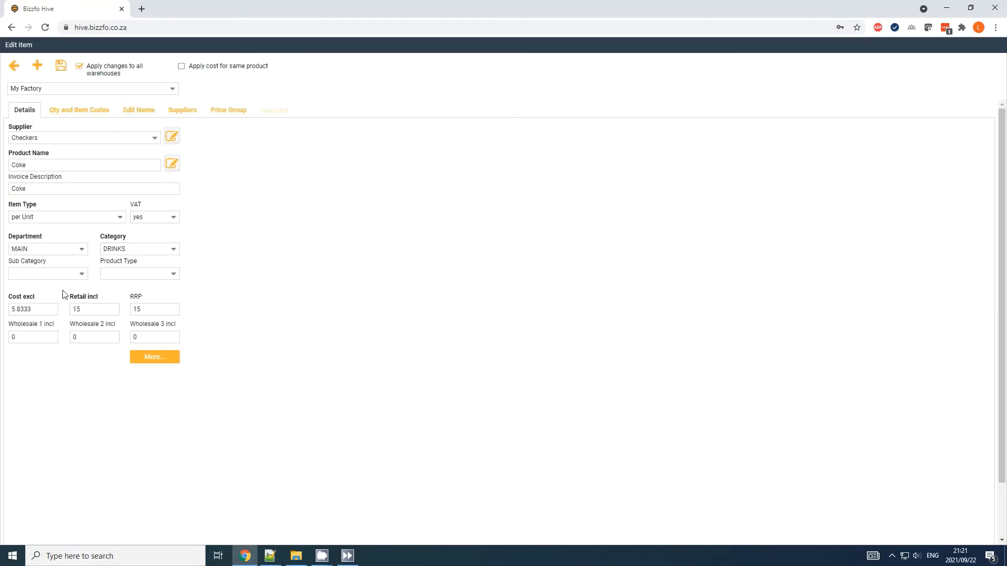
left_click(60, 111)
left_click(138, 112)
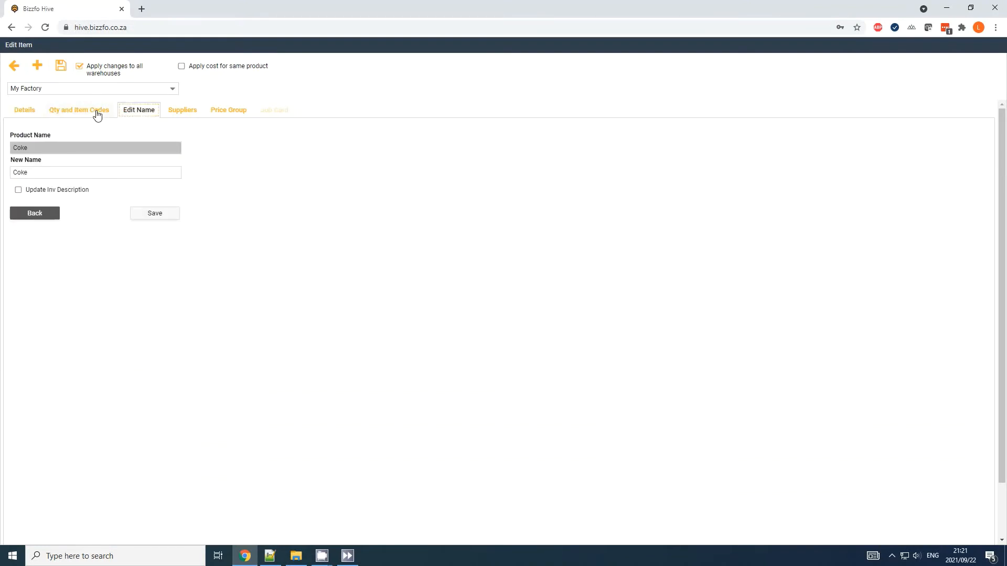
left_click(52, 110)
left_click(26, 110)
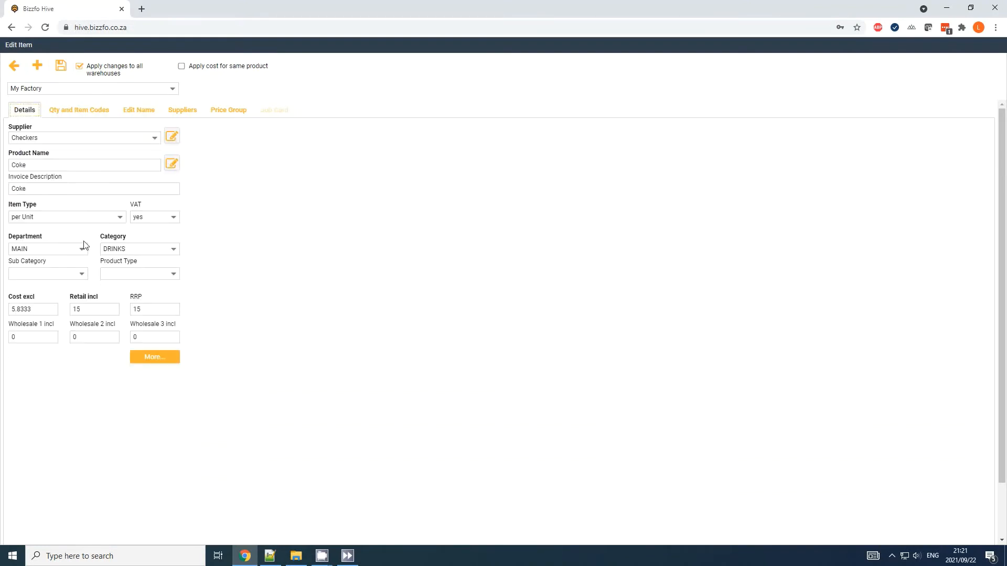
double_click(44, 309)
key("Tab")
left_click(16, 66)
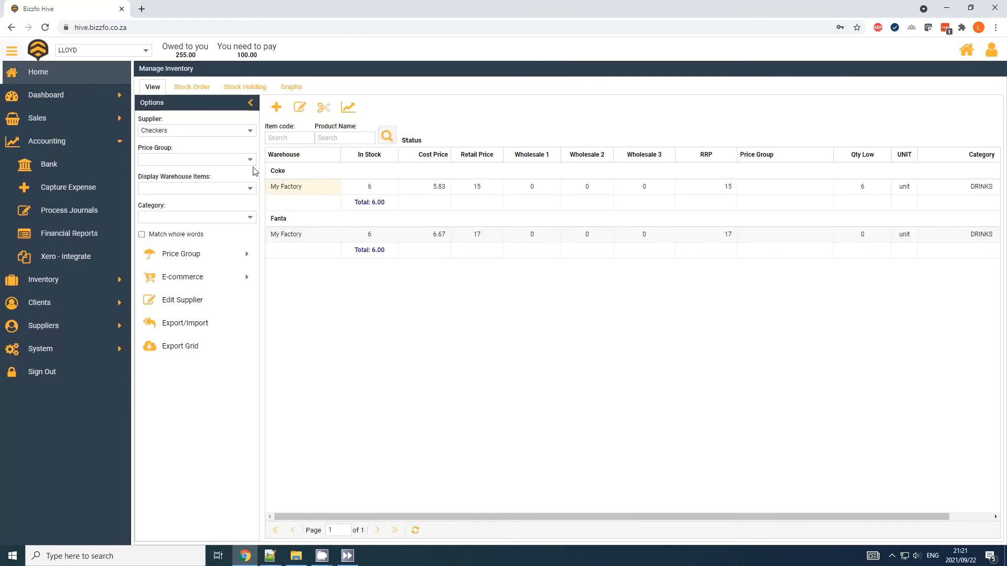